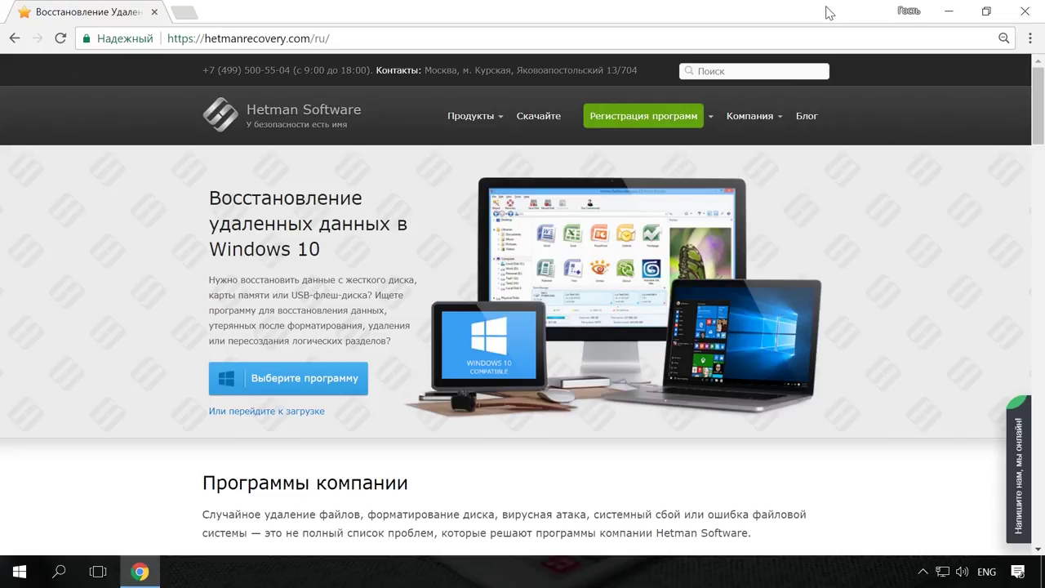
- Open the Hetman Partition Recovery product page and look through it
{"action": "mouse_move", "coordinate": [500, 122]}
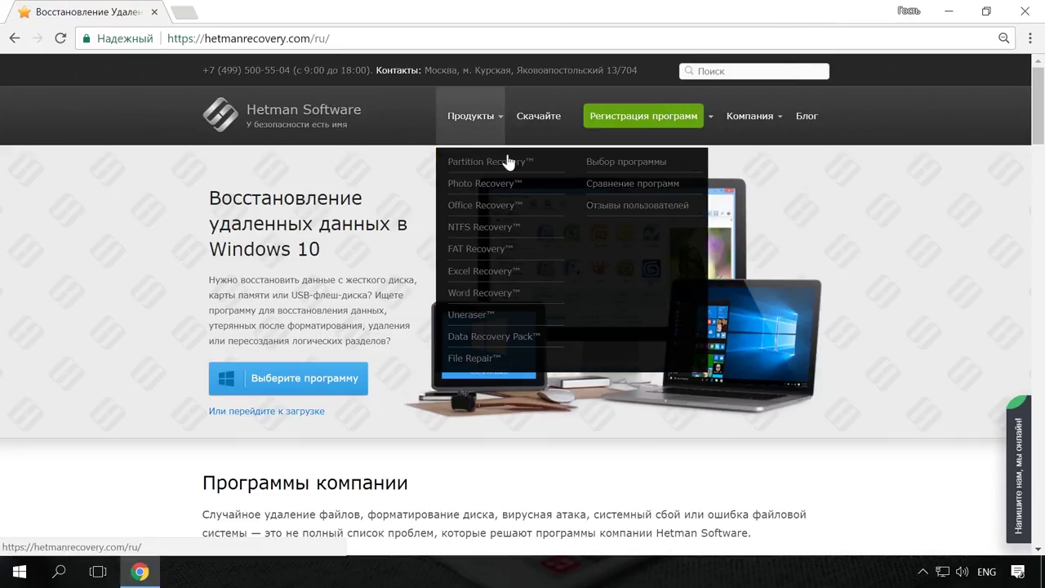
{"action": "left_click", "coordinate": [507, 162]}
{"action": "scroll", "coordinate": [517, 180], "scroll_direction": "down", "scroll_amount": 1}
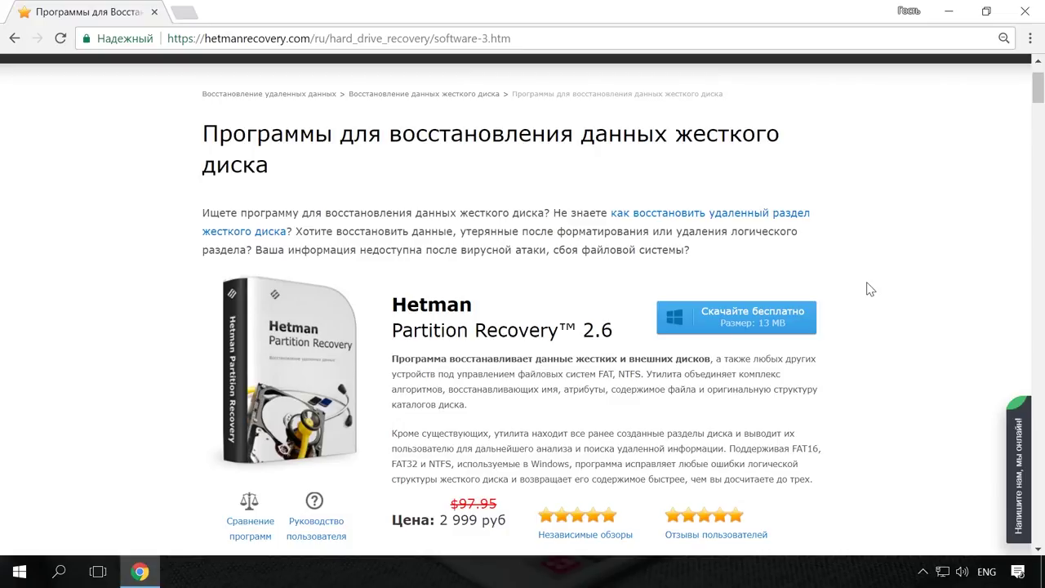
{"action": "scroll", "coordinate": [869, 282], "scroll_direction": "up", "scroll_amount": 1}
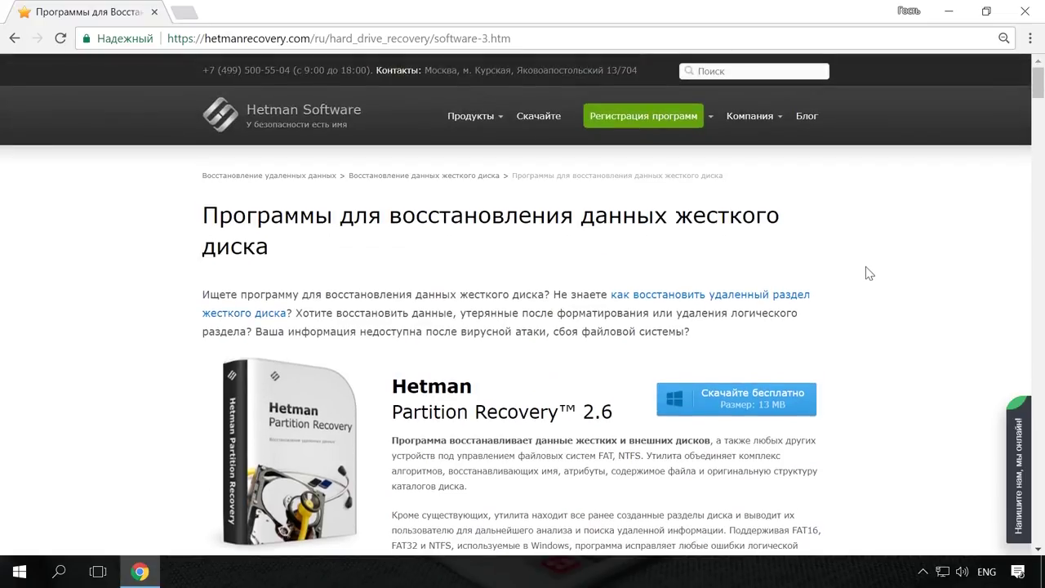
- Go to the Hetman blog and open the article 'Как быстро найти файлы на компьютере с Windows'
{"action": "left_click", "coordinate": [810, 117]}
{"action": "scroll", "coordinate": [894, 188], "scroll_direction": "down", "scroll_amount": 3}
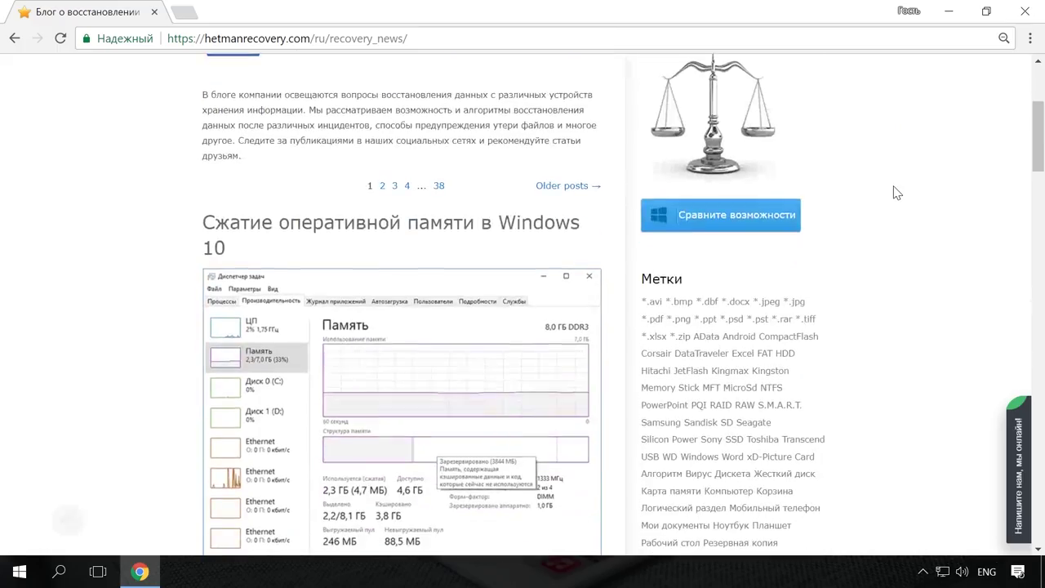
{"action": "scroll", "coordinate": [893, 217], "scroll_direction": "down", "scroll_amount": 4}
{"action": "scroll", "coordinate": [897, 218], "scroll_direction": "down", "scroll_amount": 4}
{"action": "scroll", "coordinate": [895, 219], "scroll_direction": "down", "scroll_amount": 3}
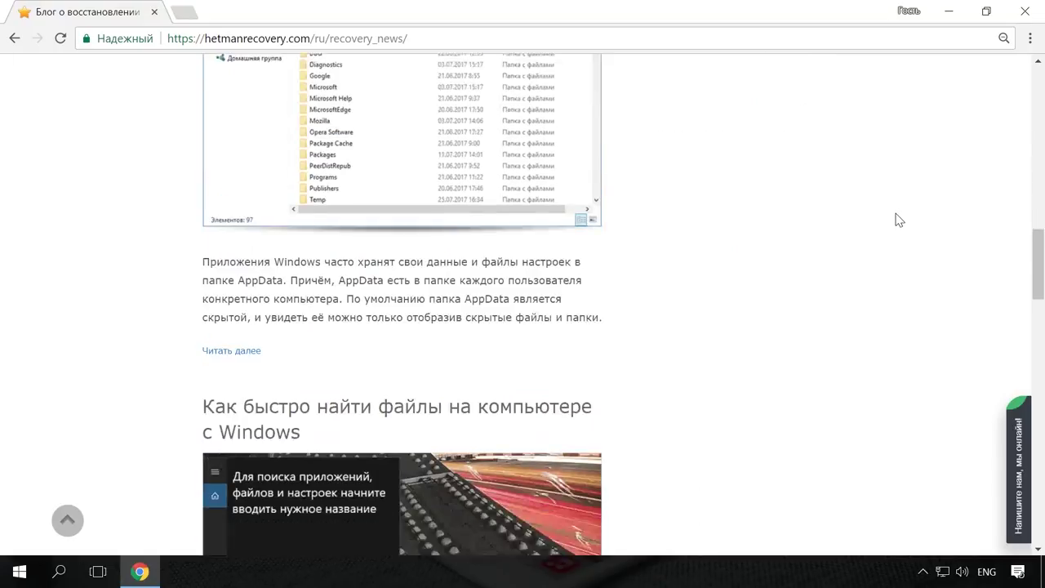
{"action": "scroll", "coordinate": [648, 187], "scroll_direction": "down", "scroll_amount": 1}
{"action": "left_click", "coordinate": [558, 270]}
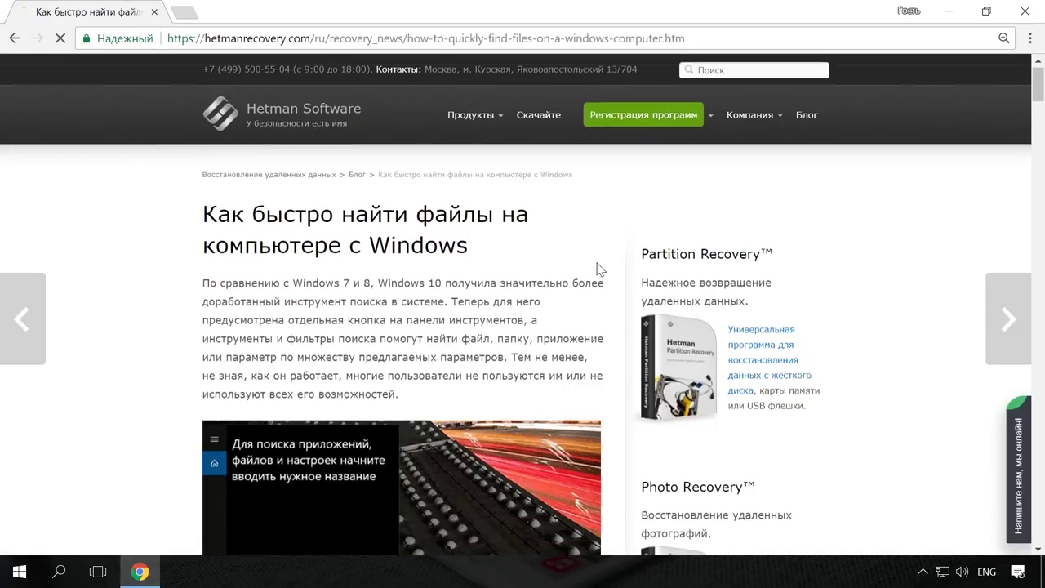
- Expand the site's chat panel to start writing a message
{"action": "scroll", "coordinate": [596, 266], "scroll_direction": "down", "scroll_amount": 2}
{"action": "scroll", "coordinate": [608, 263], "scroll_direction": "down", "scroll_amount": 4}
{"action": "scroll", "coordinate": [608, 262], "scroll_direction": "up", "scroll_amount": 5}
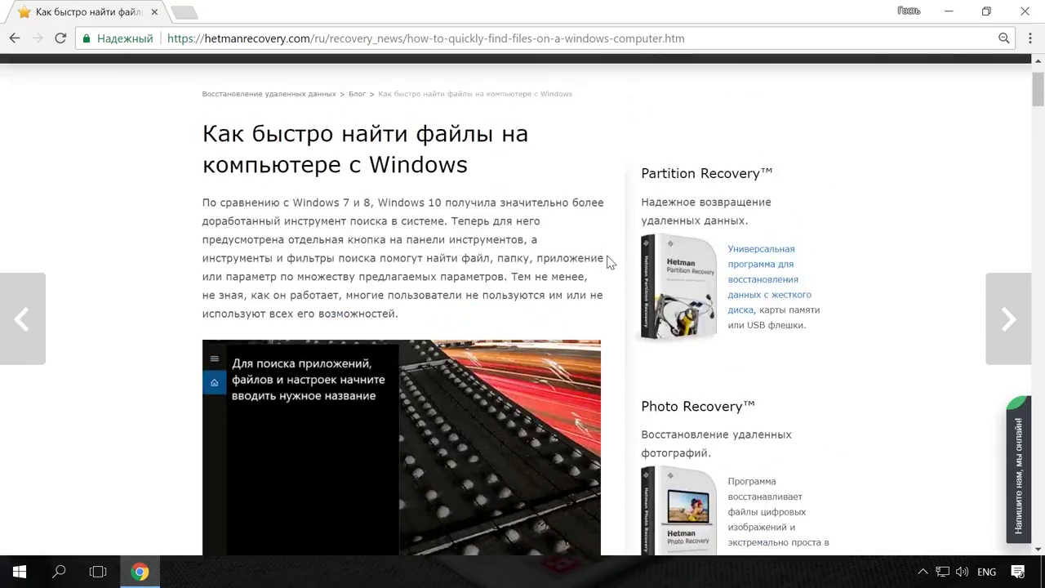
{"action": "scroll", "coordinate": [608, 263], "scroll_direction": "up", "scroll_amount": 1}
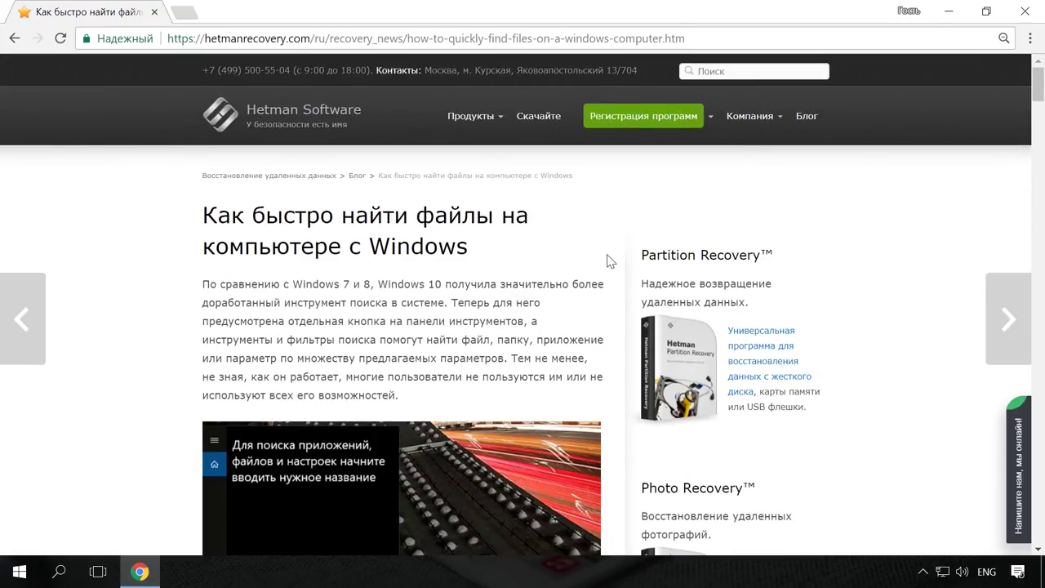
{"action": "left_click", "coordinate": [1013, 454]}
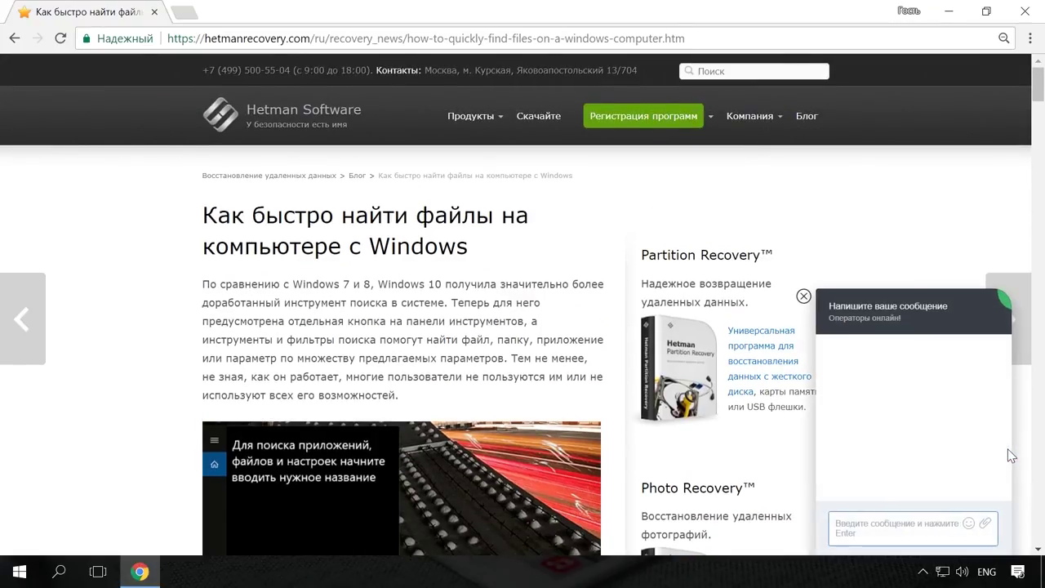
{"action": "left_click", "coordinate": [901, 519]}
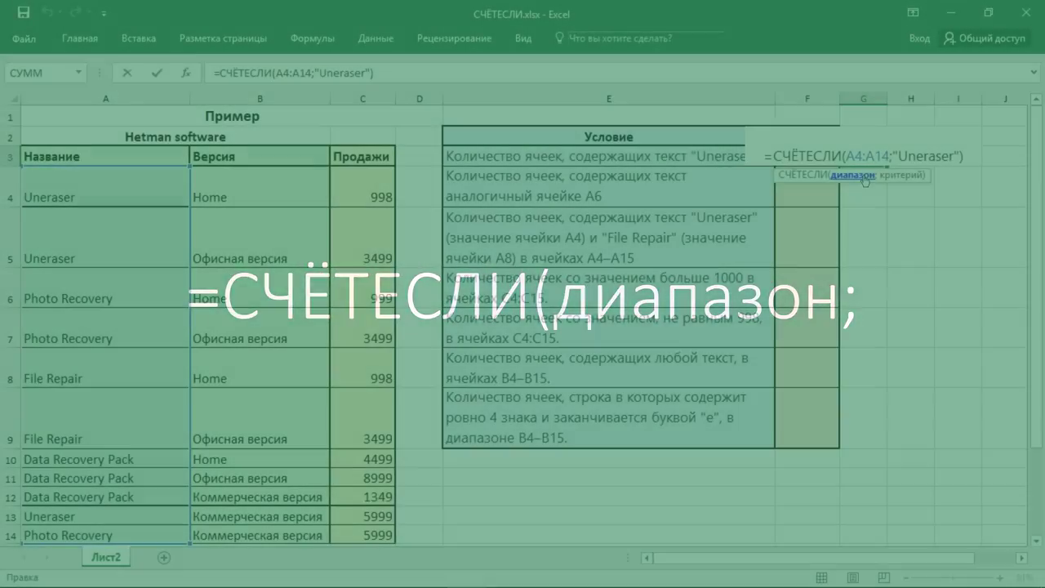
- Highlight the A4:A14 range argument of G3's СЧЁТЕСЛИ formula from the tooltip
{"action": "left_click", "coordinate": [853, 174]}
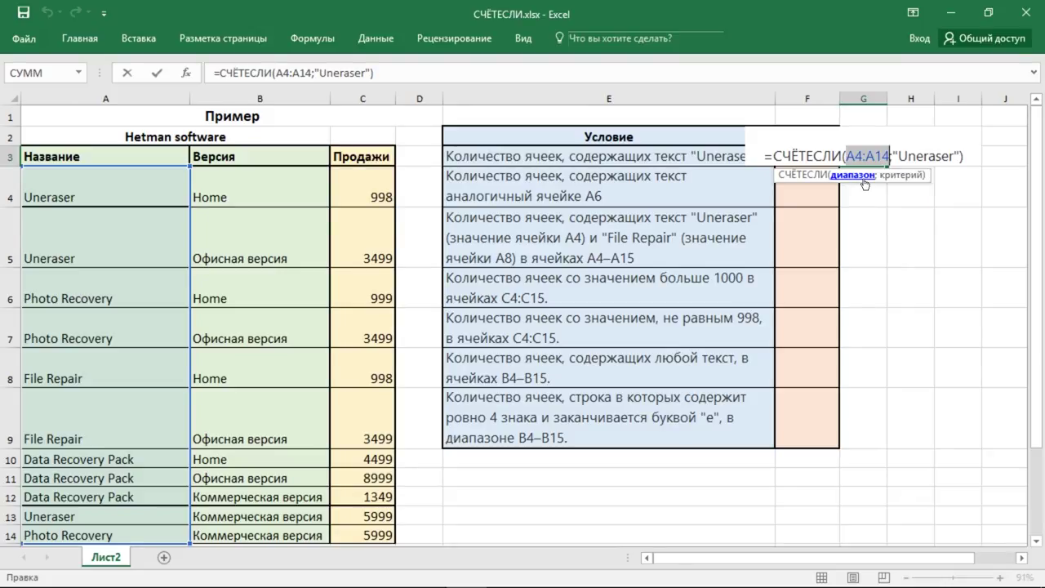
- Highlight the "Uneraser" criterion, then commit G3's formula so it returns 3
{"action": "left_click", "coordinate": [900, 176]}
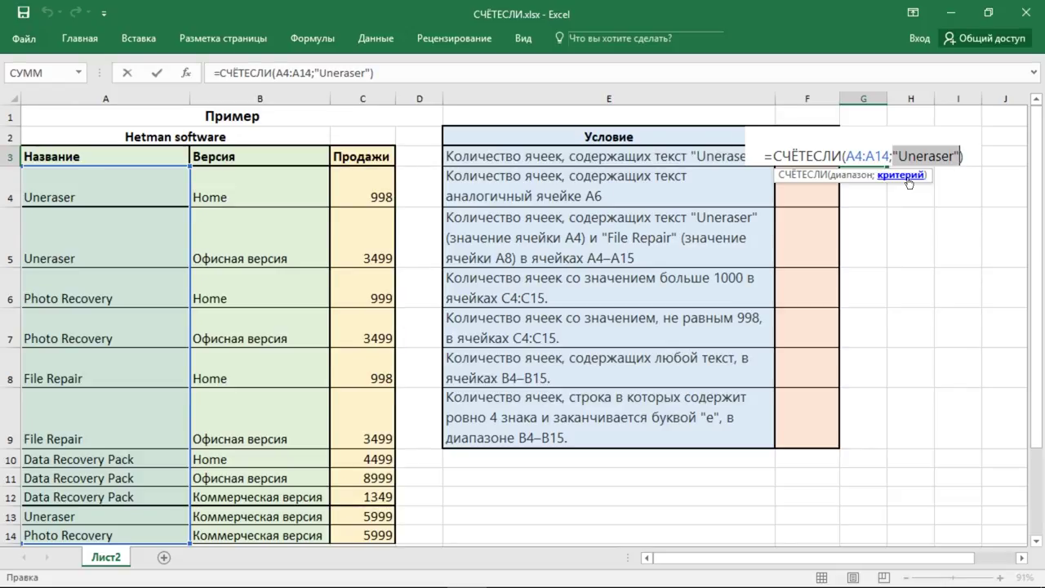
{"action": "key", "text": "ctrl+Return"}
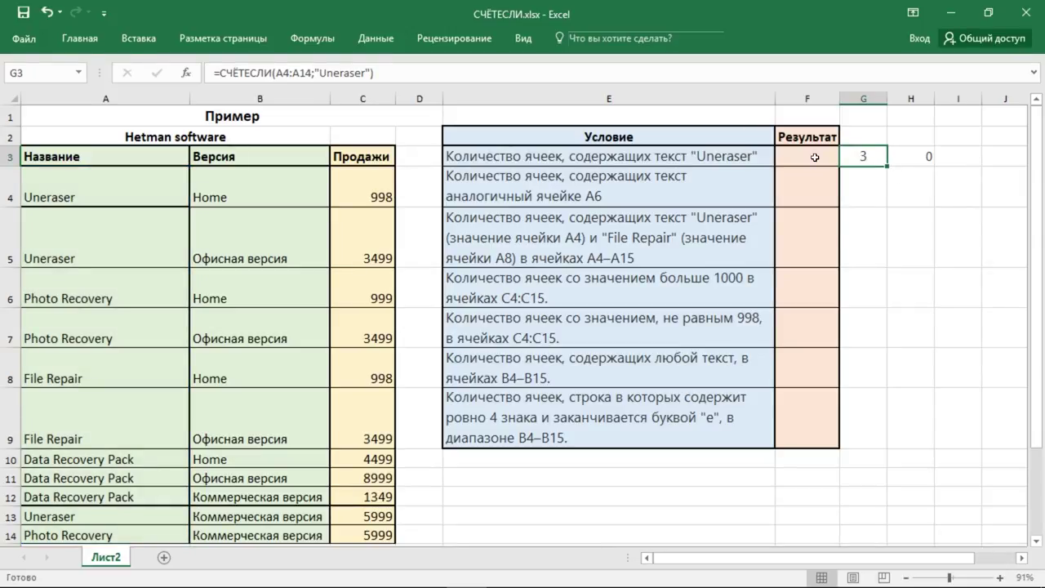
- In F3, start a СЧЁТЕСЛИ formula with the range A4:A14
{"action": "left_click", "coordinate": [815, 157]}
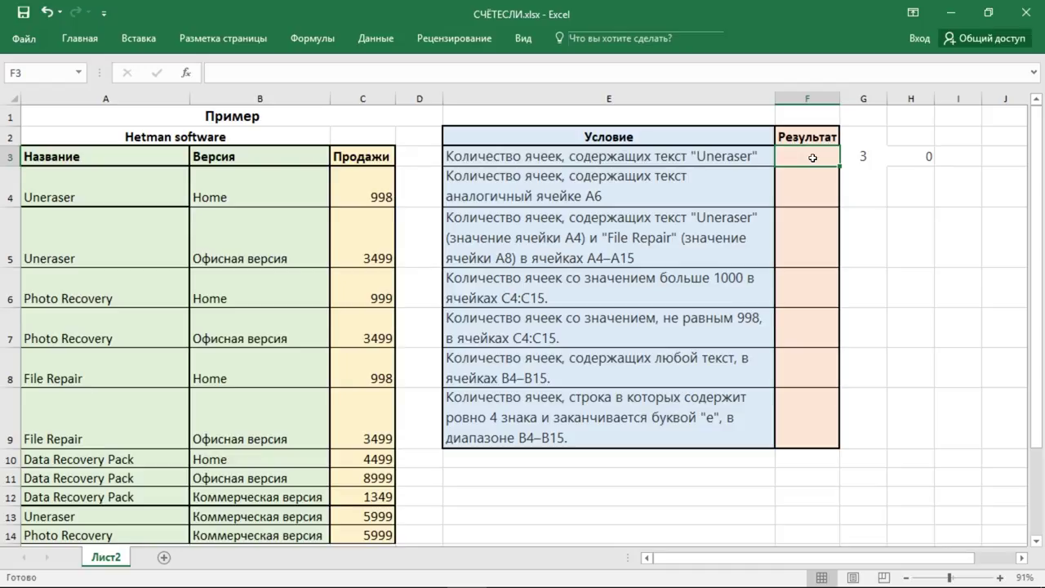
{"action": "type", "text": "="}
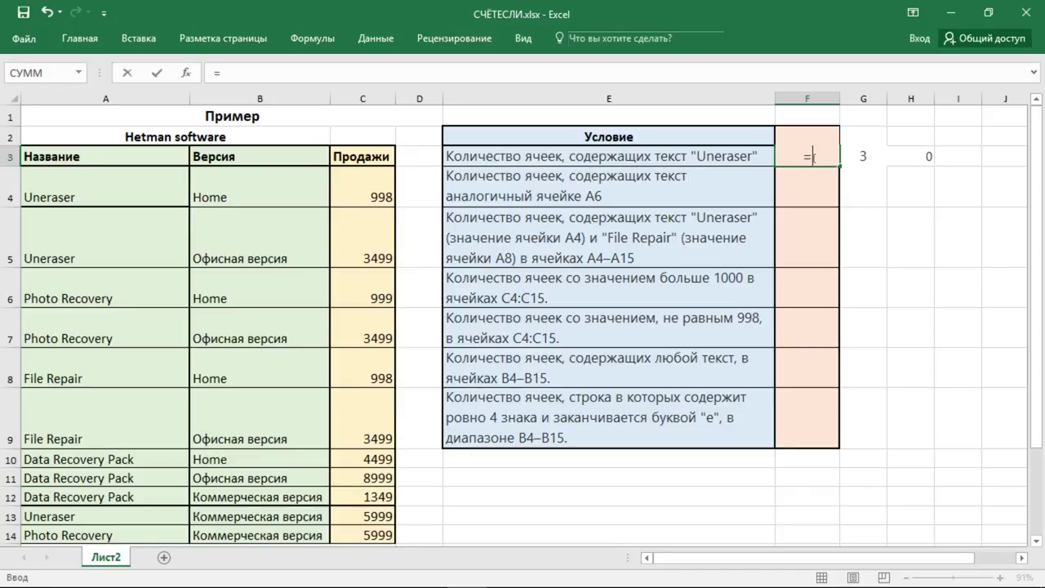
{"action": "type", "text": "сч"}
{"action": "key", "text": "BackSpace"}
{"action": "key", "text": "BackSpace"}
{"action": "type", "text": "сч"}
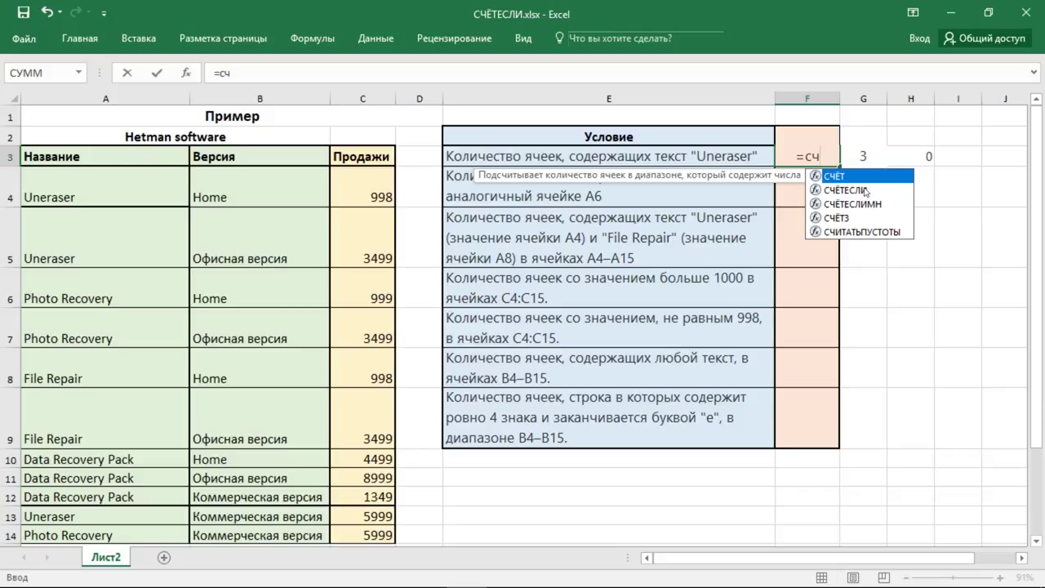
{"action": "double_click", "coordinate": [862, 189]}
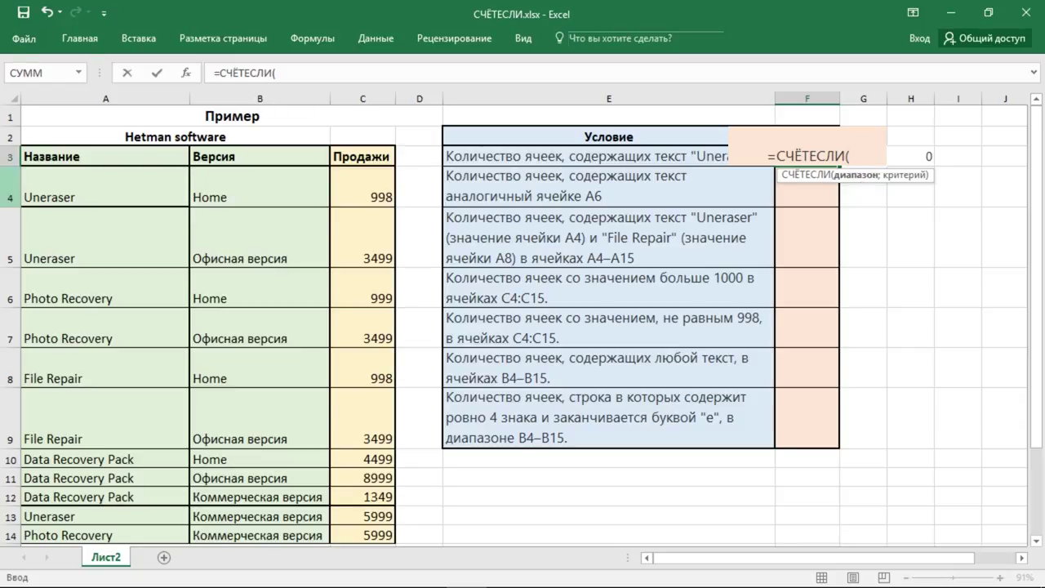
{"action": "left_click_drag", "start_coordinate": [66, 186], "coordinate": [79, 535]}
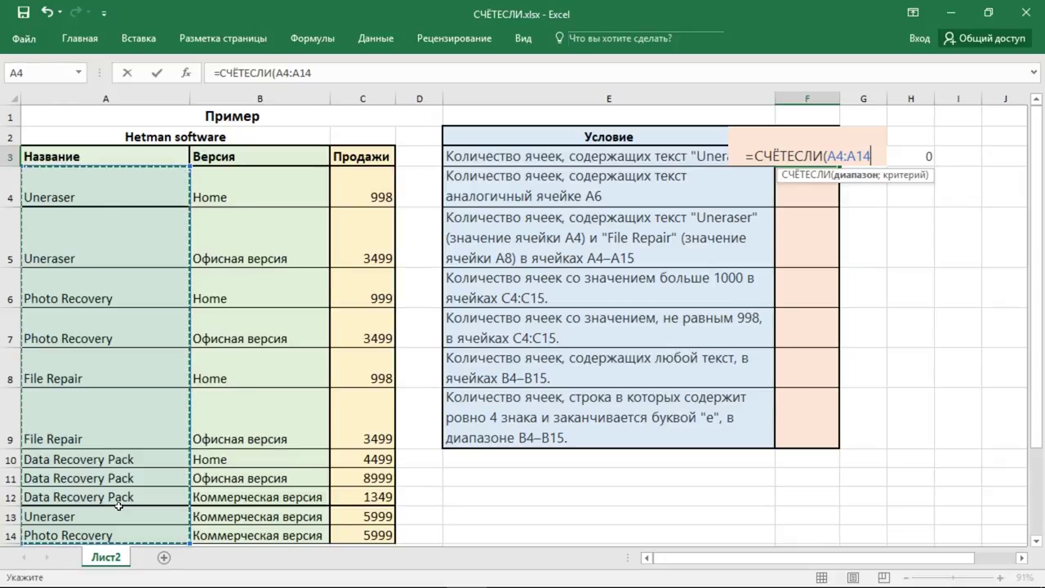
- Add the criterion "Uneraser", correcting the typo, and commit F3 so it returns 3
{"action": "type", "text": ";"}
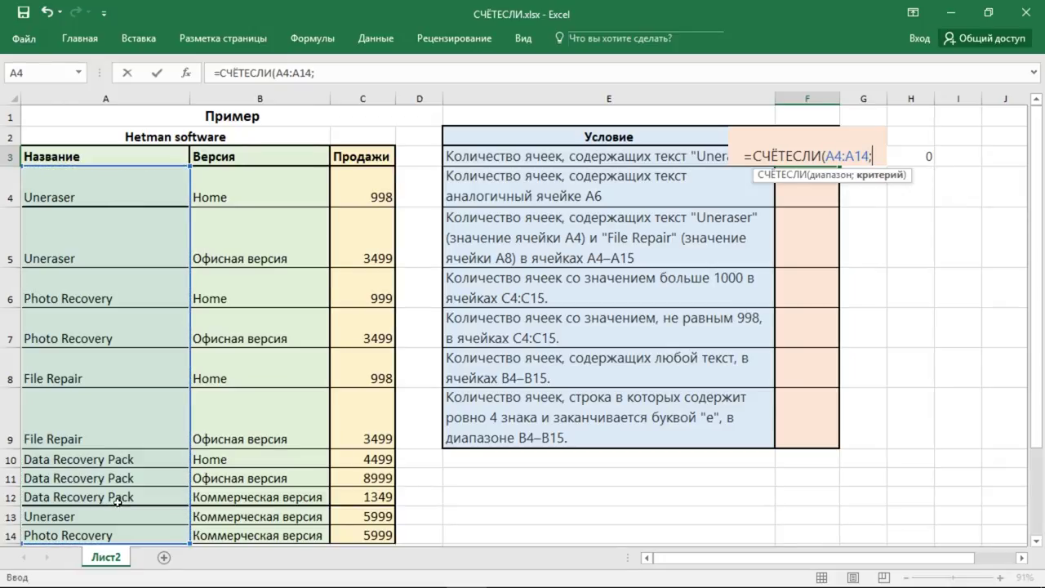
{"action": "type", "text": "\"\""}
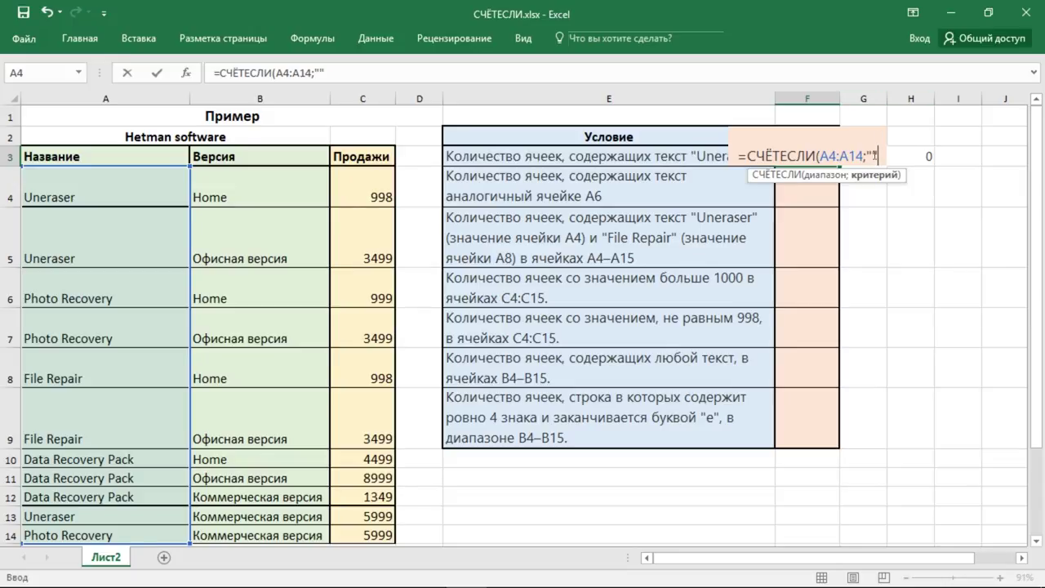
{"action": "left_click", "coordinate": [872, 155]}
{"action": "type", "text": "Unaras"}
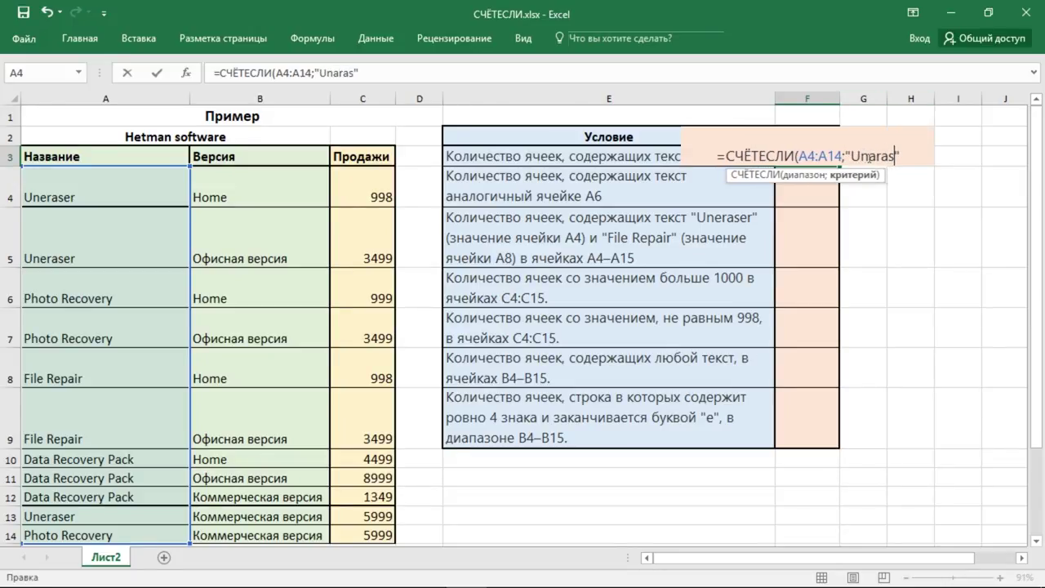
{"action": "type", "text": "er"}
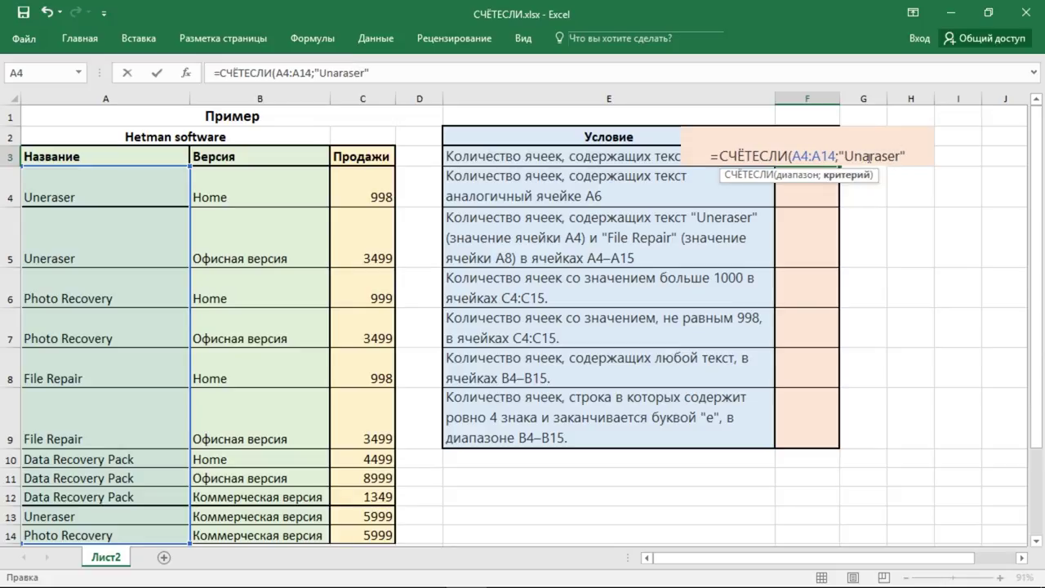
{"action": "left_click", "coordinate": [864, 157]}
{"action": "key", "text": "Delete"}
{"action": "type", "text": "e"}
{"action": "left_click", "coordinate": [909, 155]}
{"action": "type", "text": ")"}
{"action": "key", "text": "Return"}
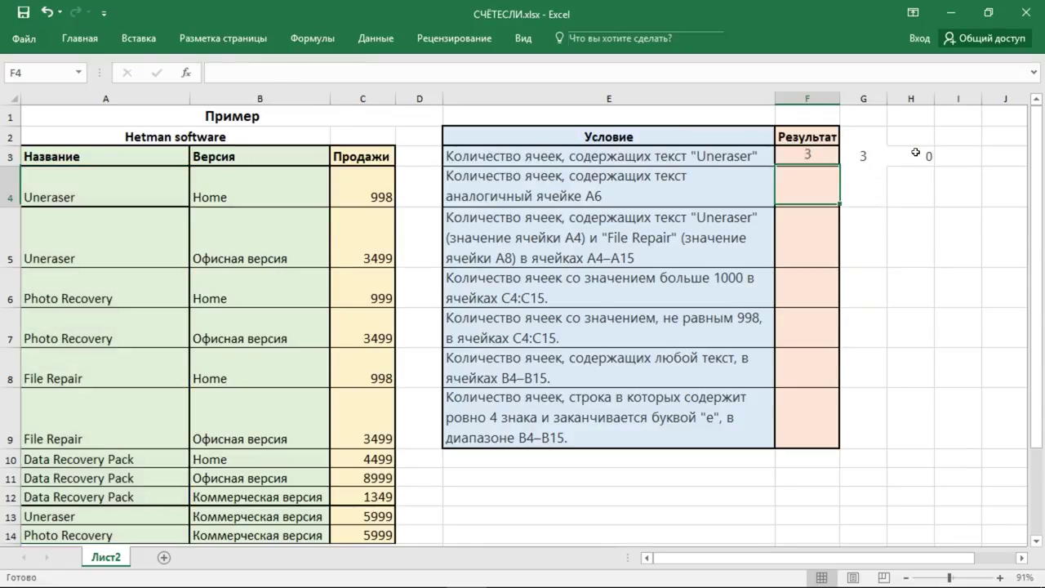
{"action": "left_click", "coordinate": [826, 156]}
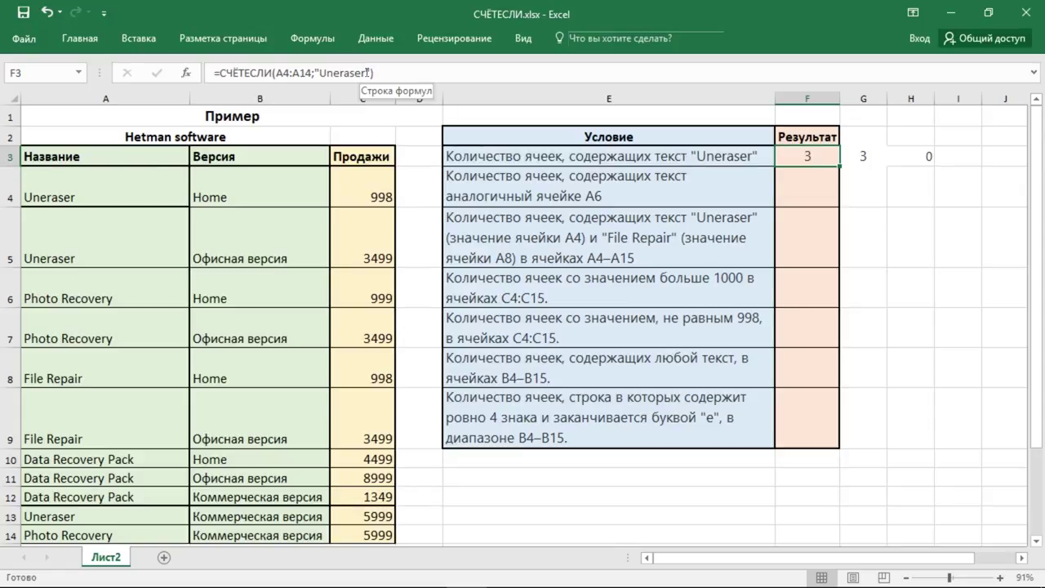
- Replace F3's criterion "Uneraser" with "File Repair", so the count becomes 2
{"action": "left_click_drag", "start_coordinate": [367, 73], "coordinate": [323, 74]}
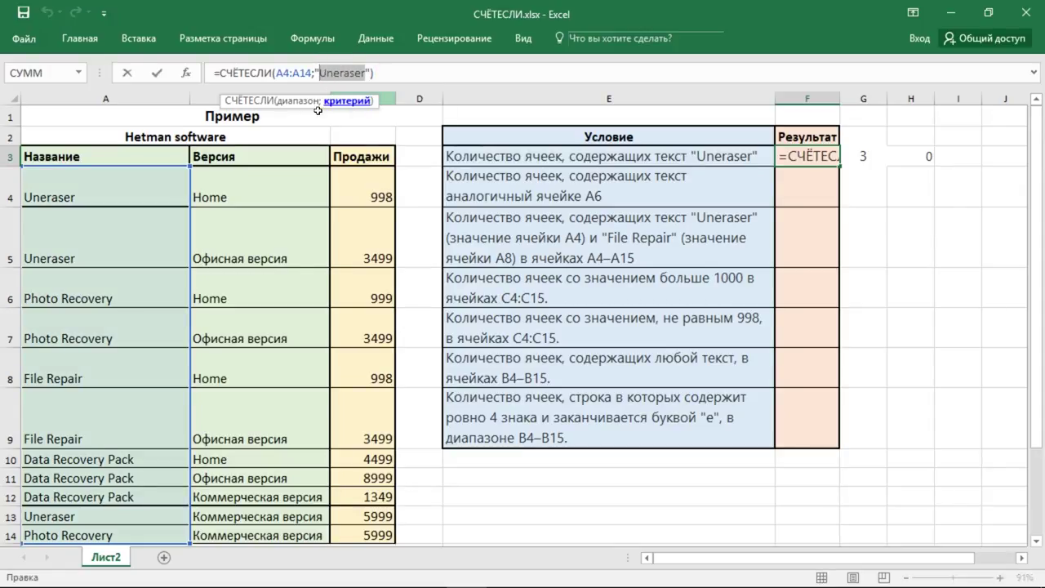
{"action": "left_click", "coordinate": [78, 438]}
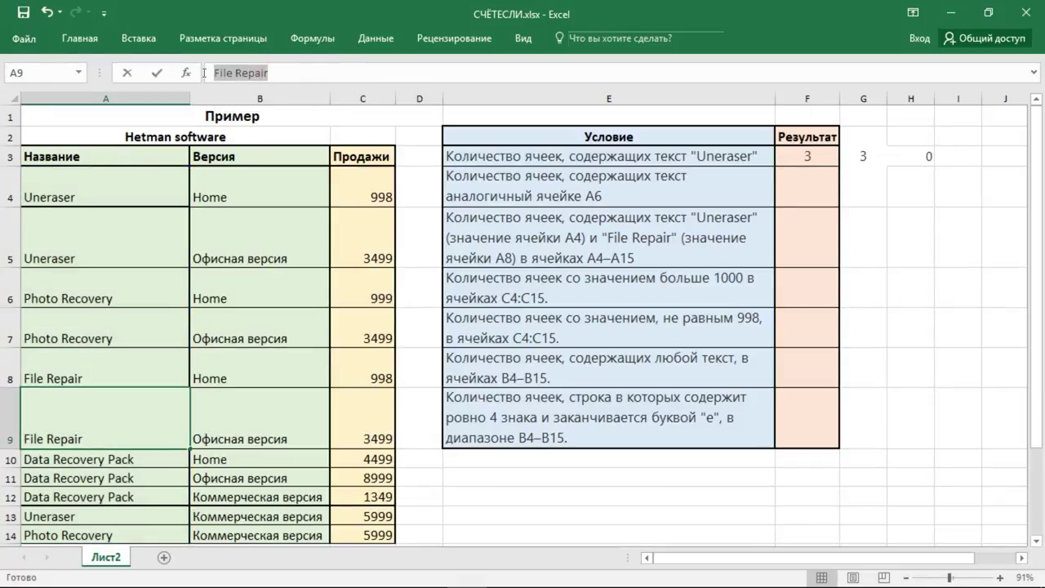
{"action": "left_click", "coordinate": [810, 156]}
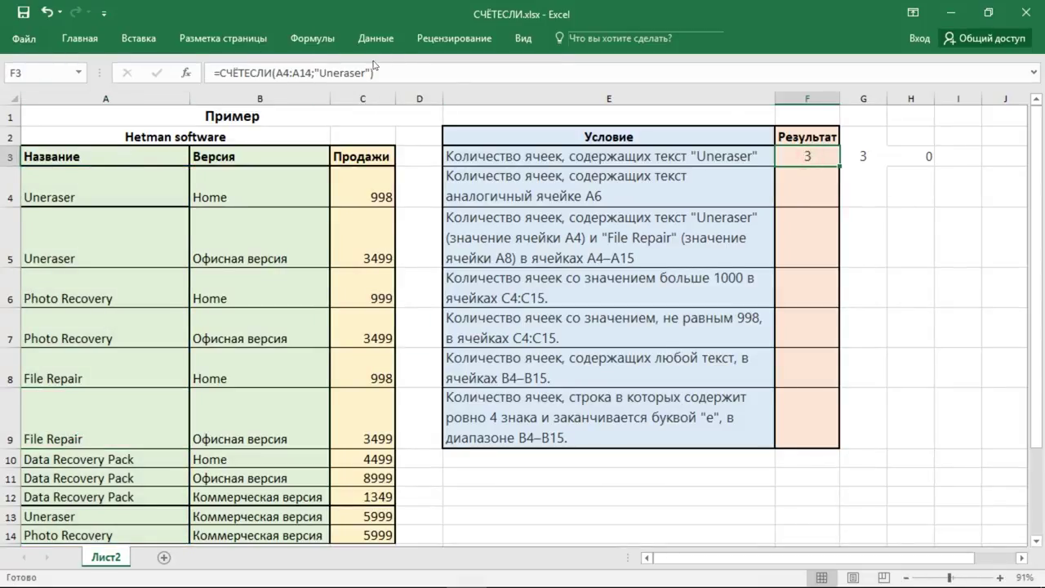
{"action": "left_click_drag", "start_coordinate": [364, 73], "coordinate": [319, 74]}
{"action": "type", "text": "File Repair"}
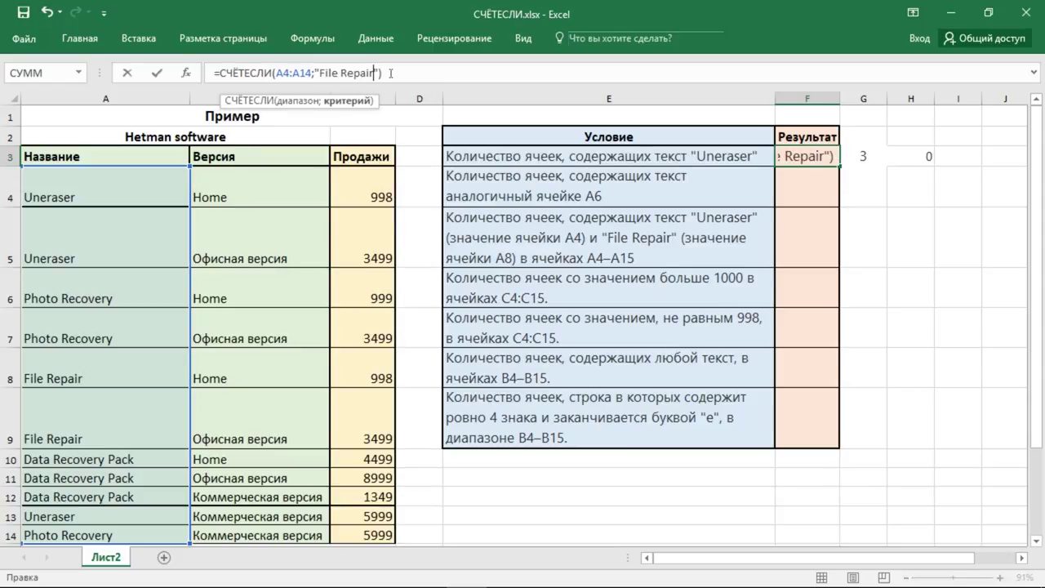
{"action": "key", "text": "Return"}
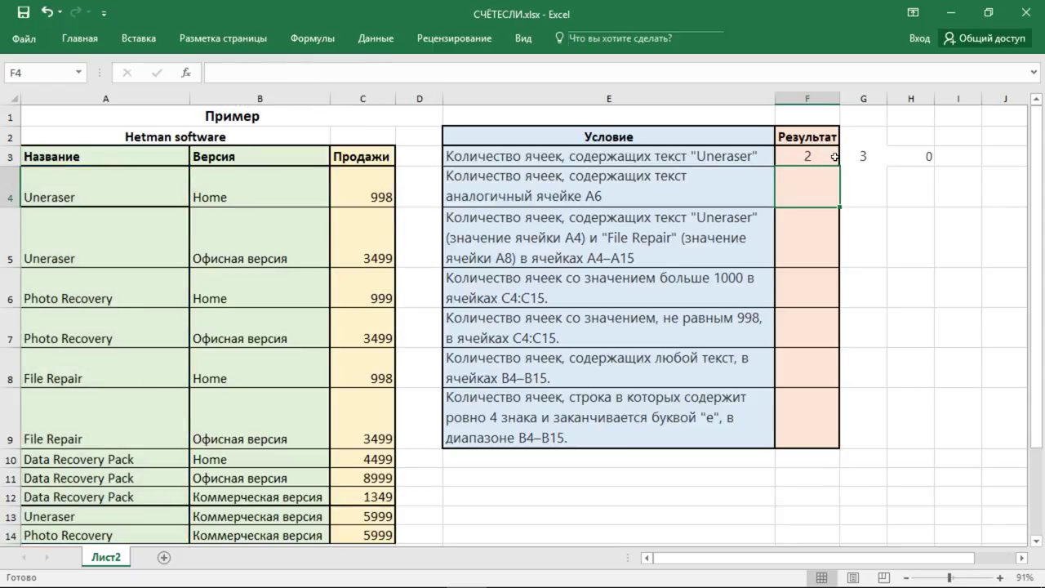
{"action": "left_click", "coordinate": [833, 157]}
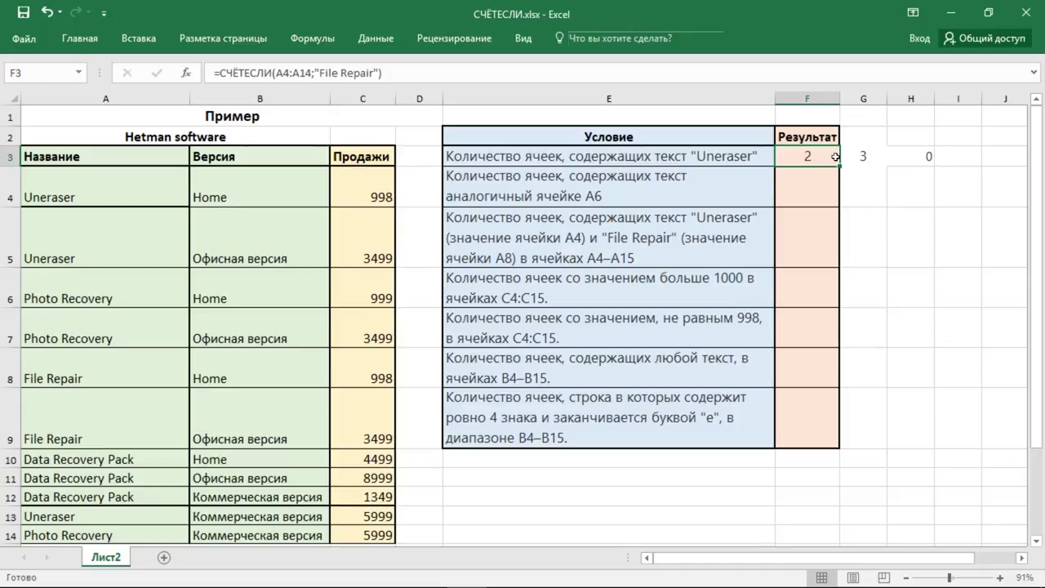
- Start a СЧЁТЕСЛИ formula in F4, fixing the keyboard layout slip along the way
{"action": "left_click", "coordinate": [710, 197]}
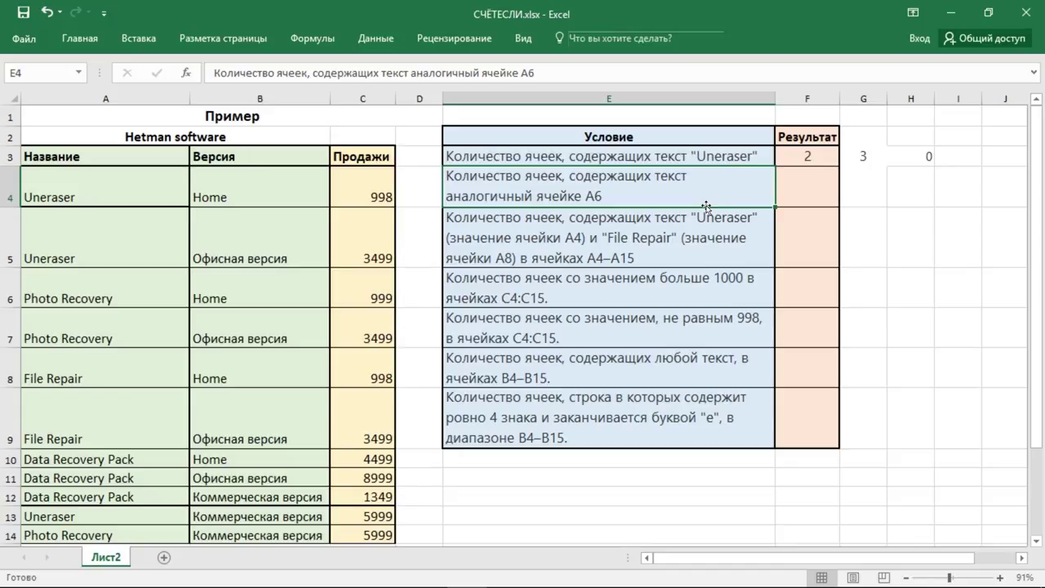
{"action": "left_click", "coordinate": [807, 190]}
{"action": "type", "text": "="}
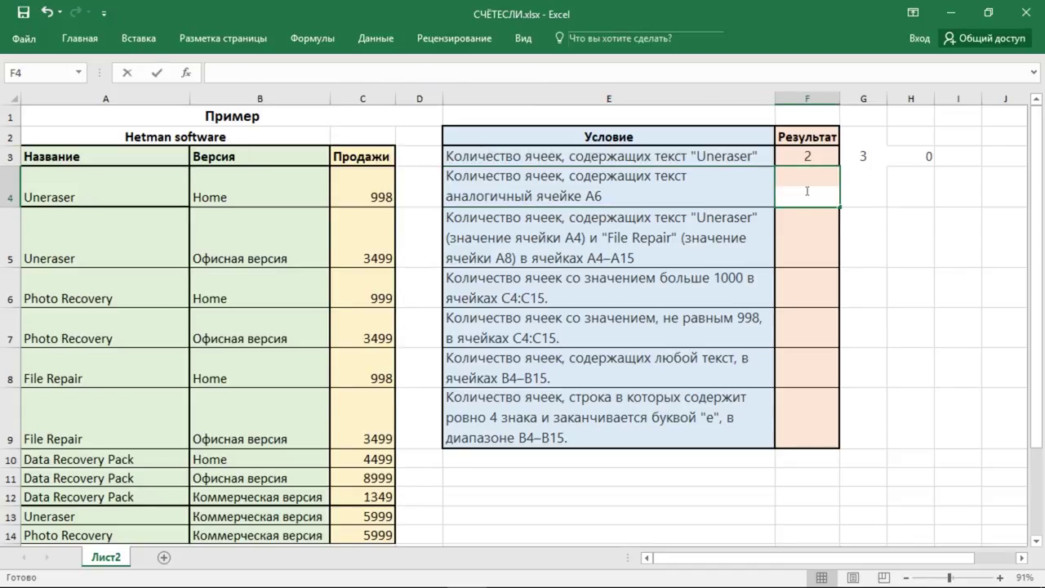
{"action": "type", "text": "сч"}
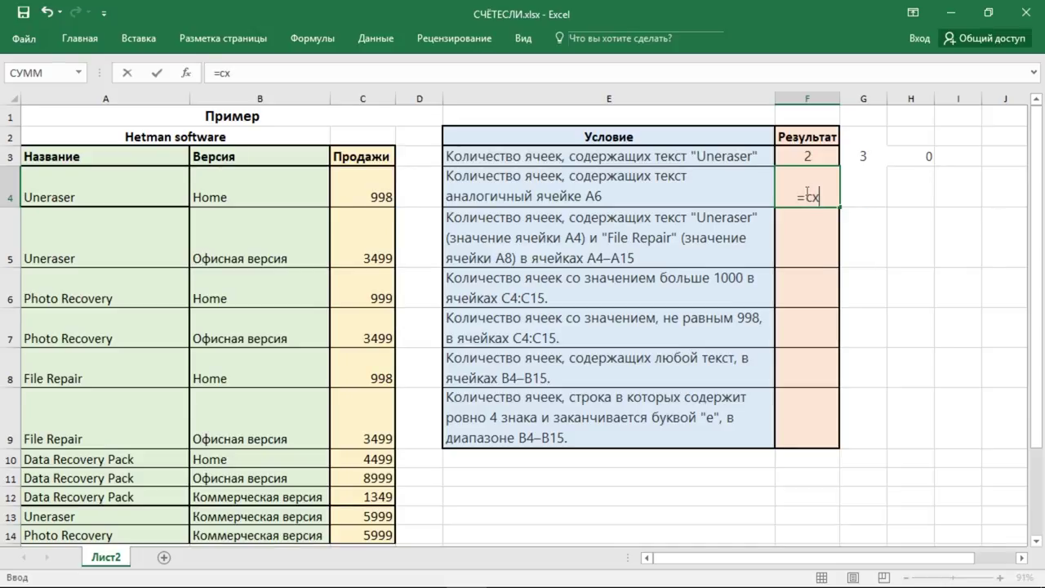
{"action": "key", "text": "BackSpace"}
{"action": "type", "text": "ч"}
{"action": "key", "text": "BackSpace"}
{"action": "key", "text": "BackSpace"}
{"action": "key", "text": "alt"}
{"action": "key", "text": "c"}
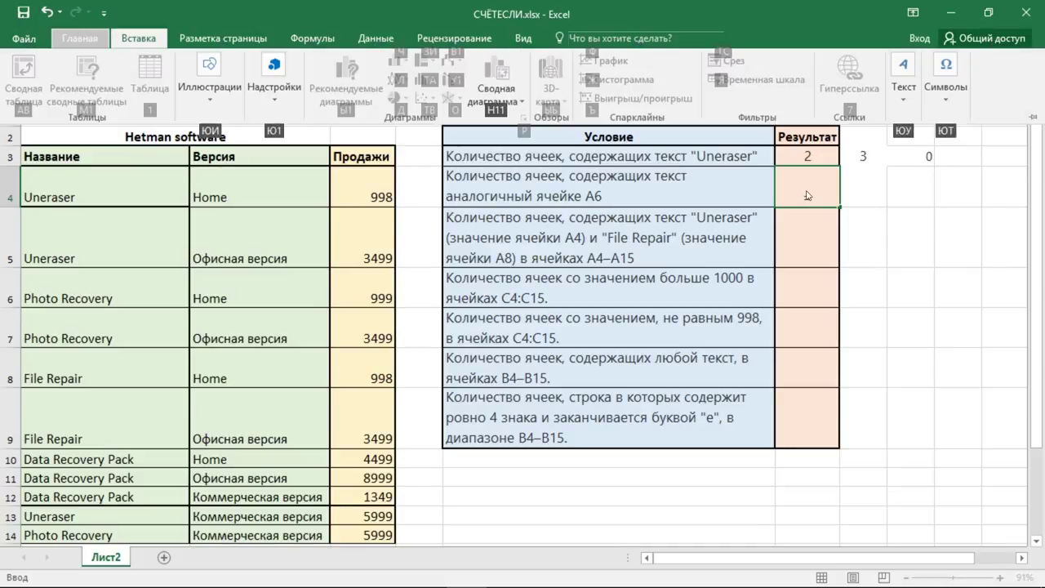
{"action": "key", "text": "Escape"}
{"action": "type", "text": "=сч"}
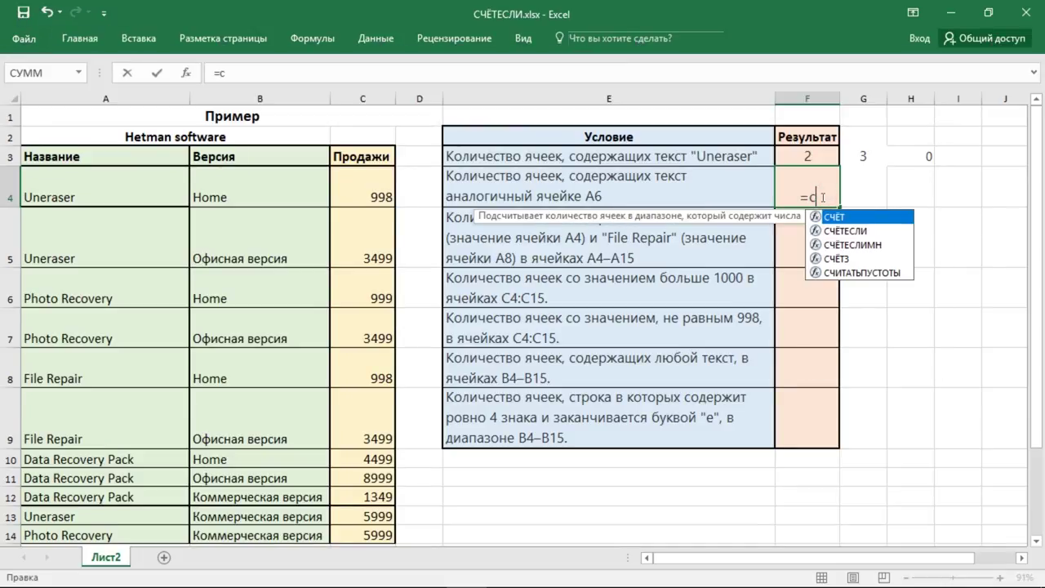
{"action": "double_click", "coordinate": [856, 233]}
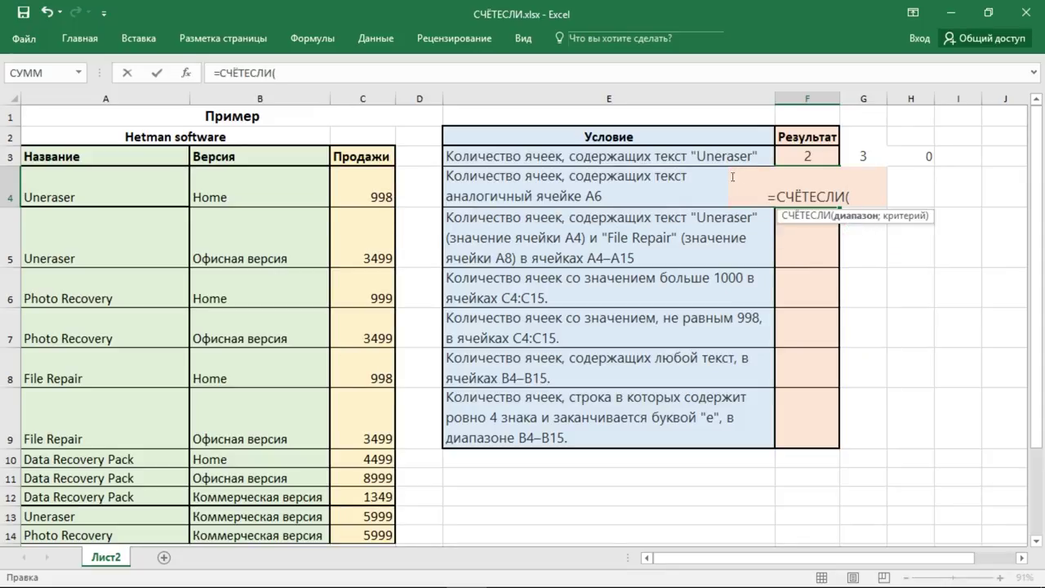
- Set the range A4:A14 and criterion A6, committing F4 to return 3
{"action": "left_click_drag", "start_coordinate": [163, 183], "coordinate": [171, 532]}
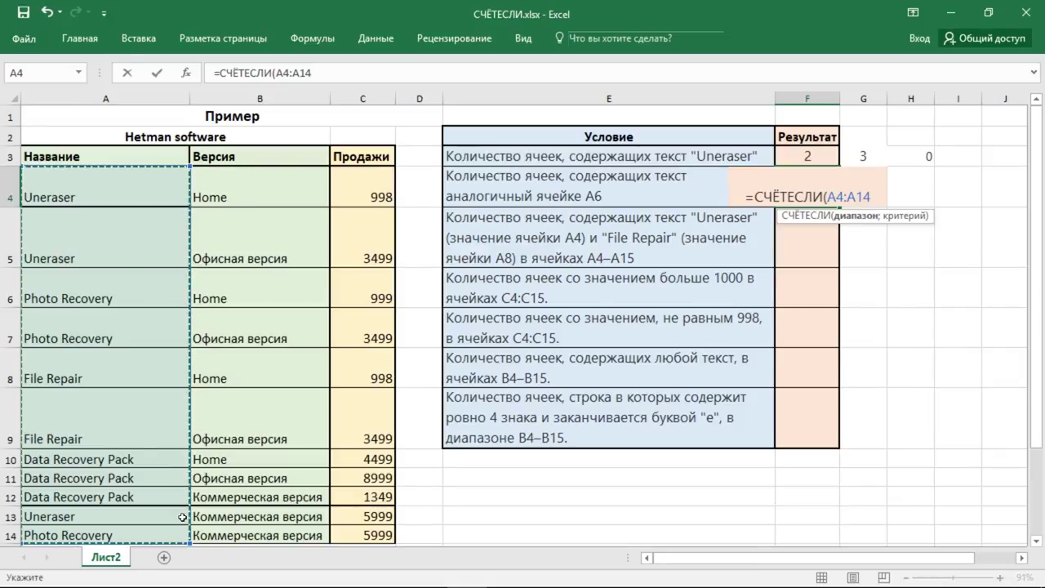
{"action": "type", "text": "$"}
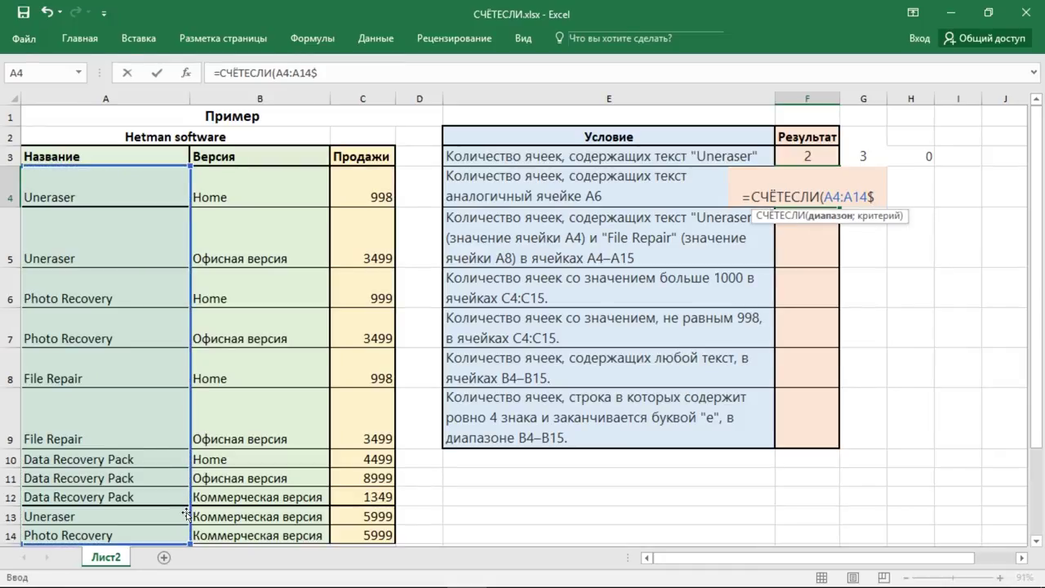
{"action": "key", "text": "BackSpace"}
{"action": "type", "text": ";"}
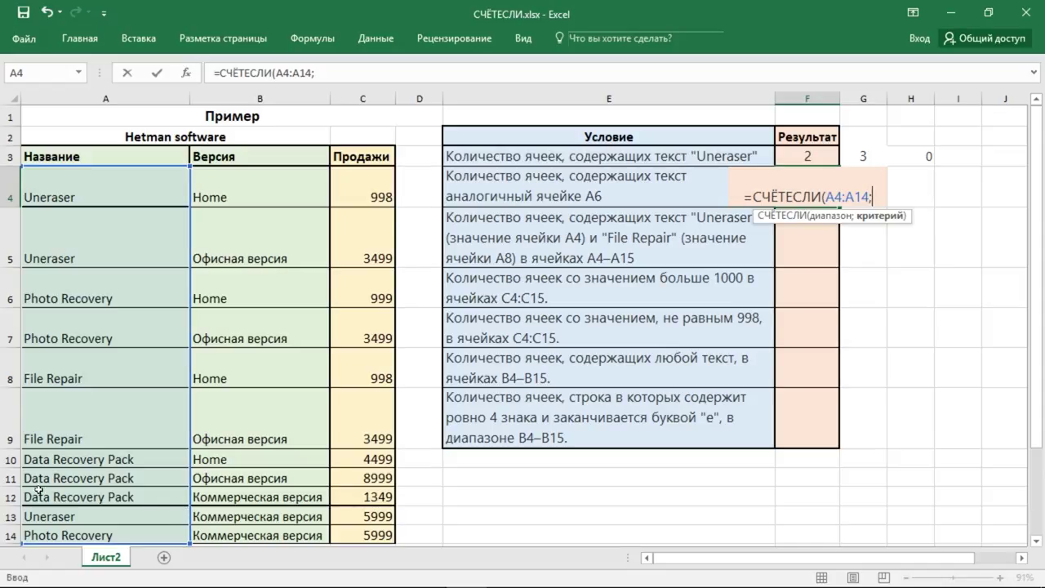
{"action": "left_click", "coordinate": [105, 292]}
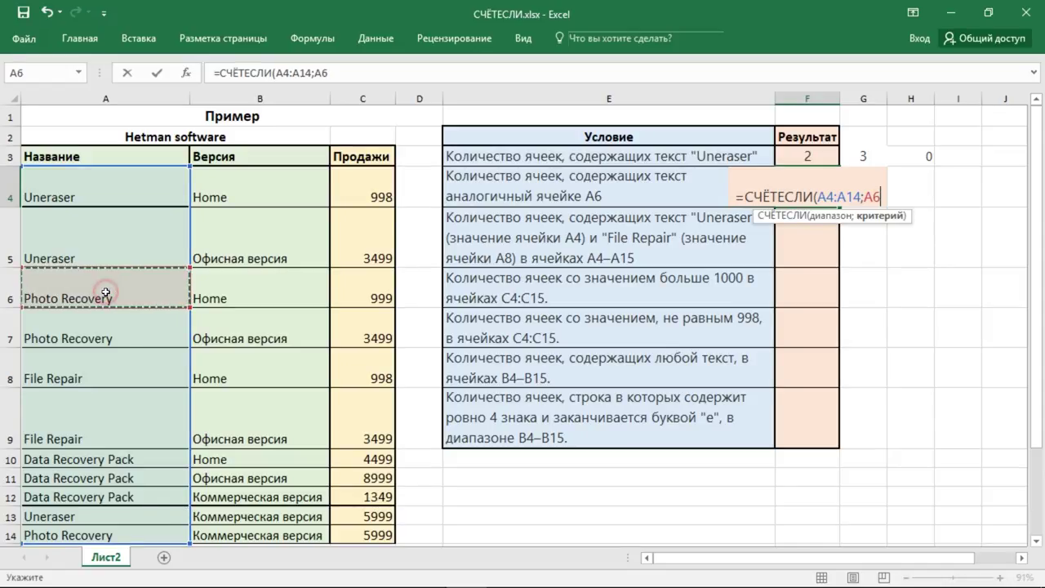
{"action": "key", "text": "ctrl+Return"}
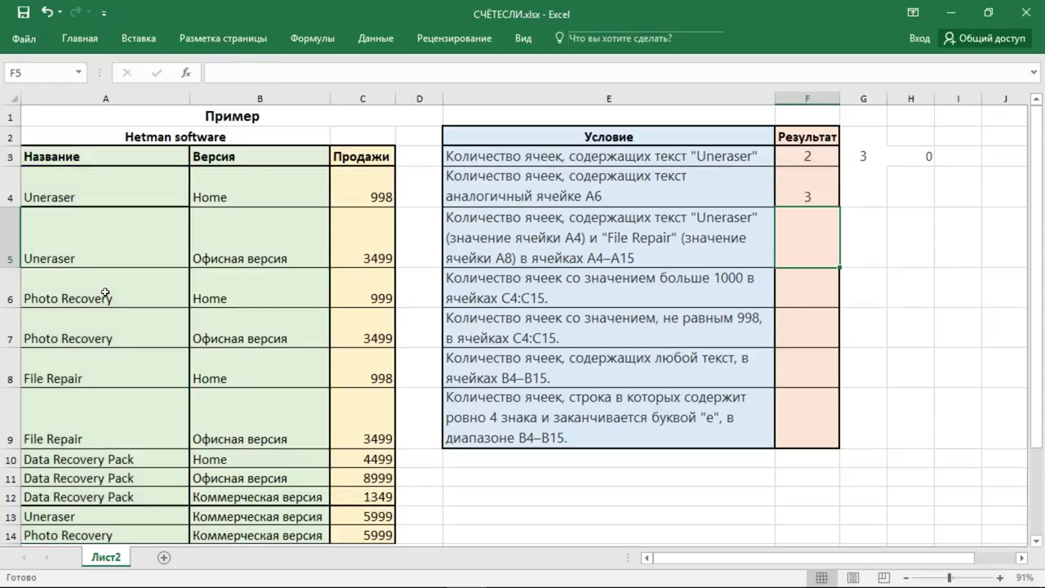
{"action": "left_click", "coordinate": [829, 190]}
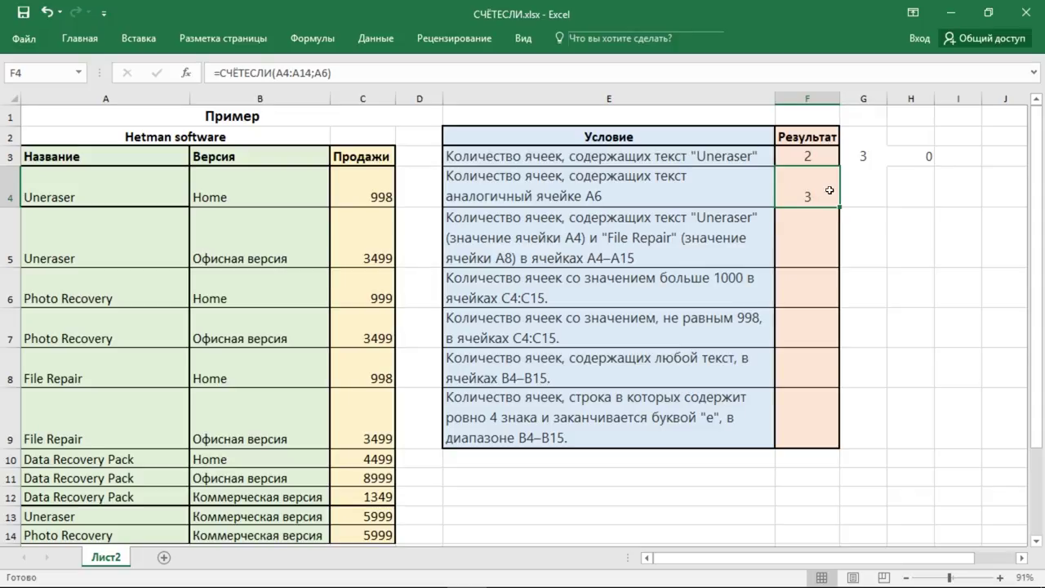
{"action": "left_click", "coordinate": [742, 247]}
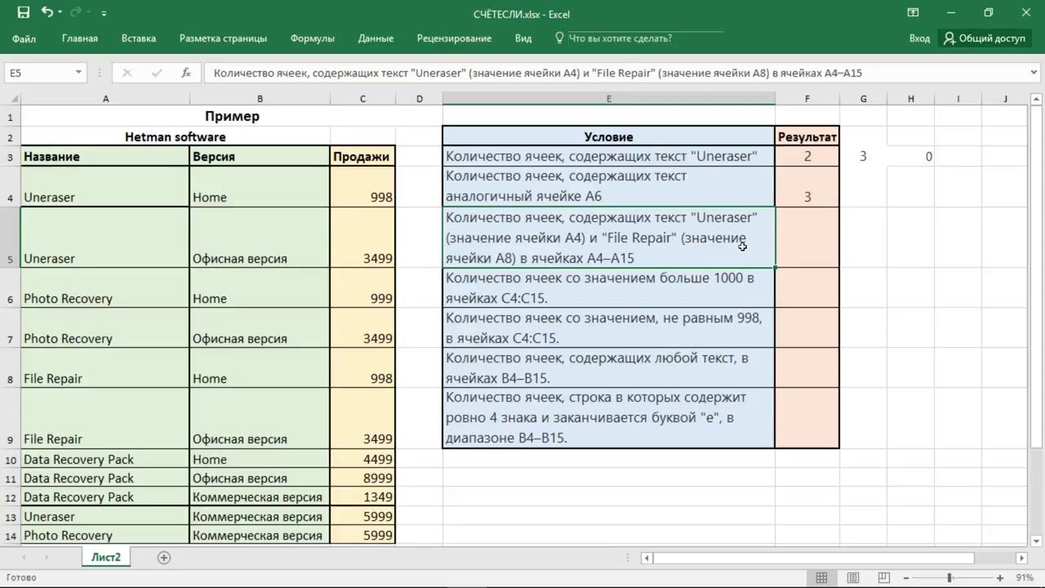
- In F5, enter the first count СЧЁТЕСЛИ(A4:A14;A4)
{"action": "left_click", "coordinate": [786, 240]}
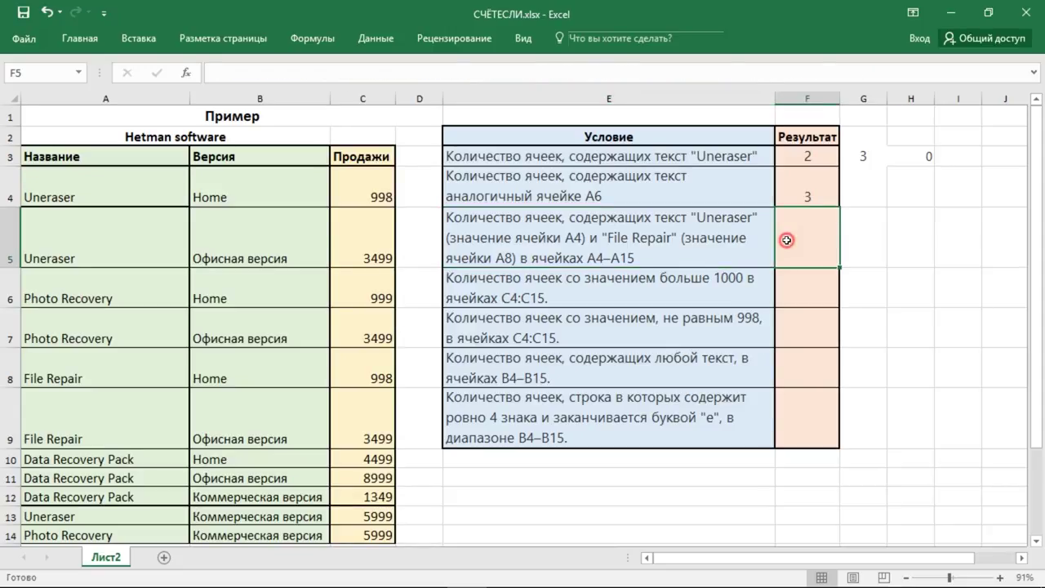
{"action": "type", "text": "="}
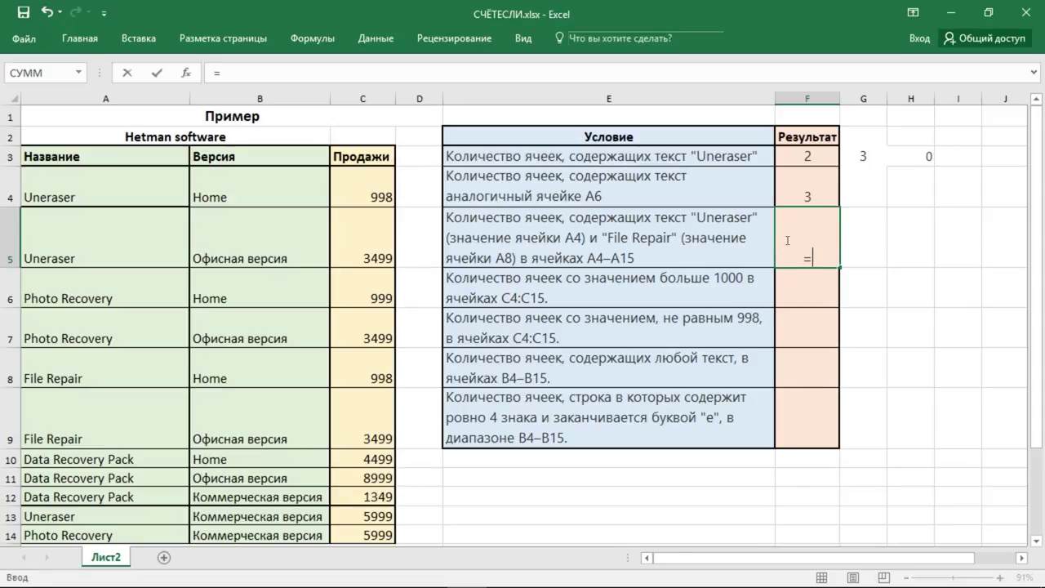
{"action": "type", "text": "СЧ"}
{"action": "double_click", "coordinate": [850, 287]}
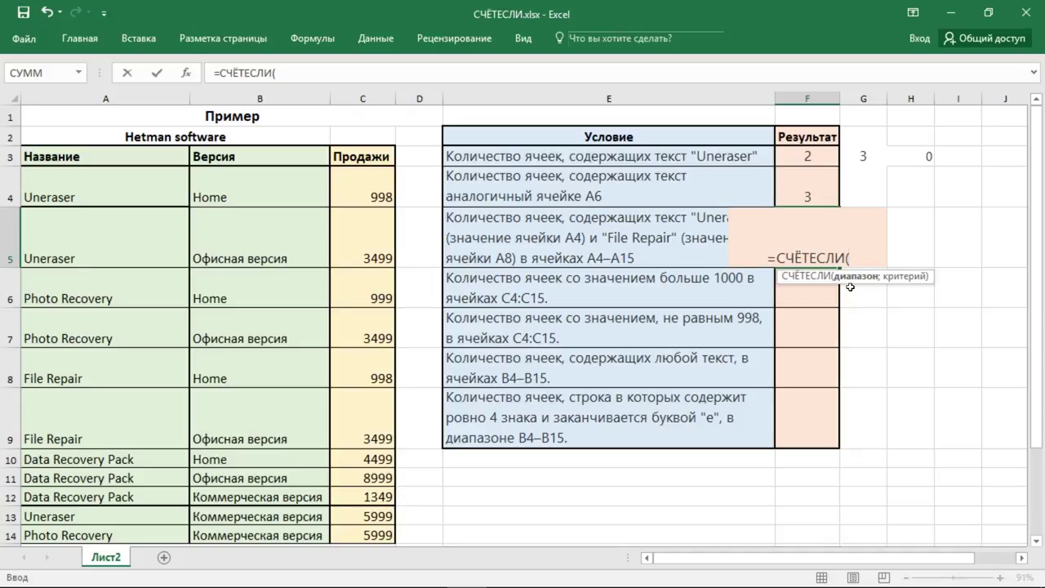
{"action": "left_click_drag", "start_coordinate": [82, 188], "coordinate": [80, 534]}
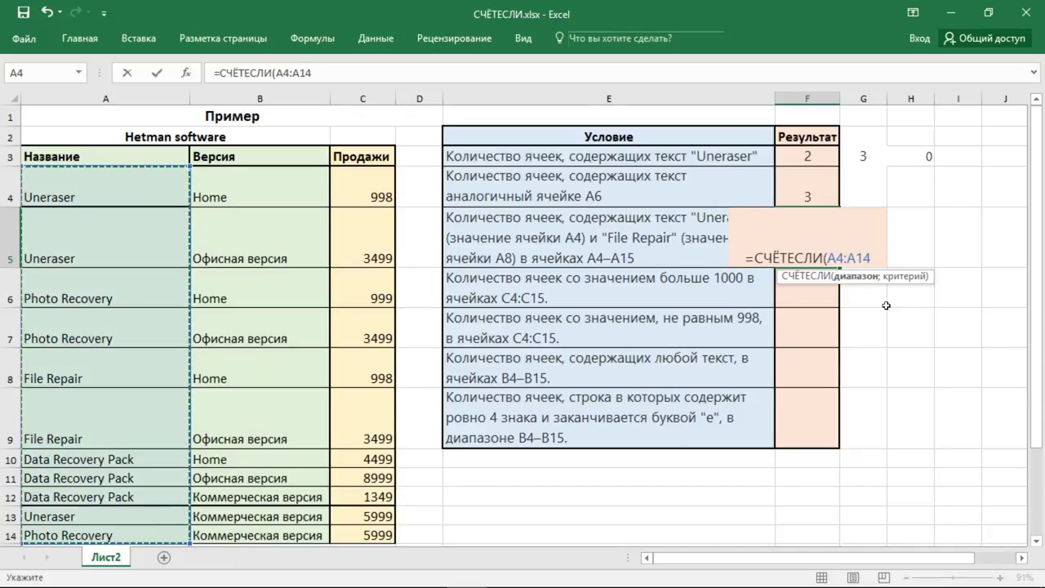
{"action": "type", "text": ";"}
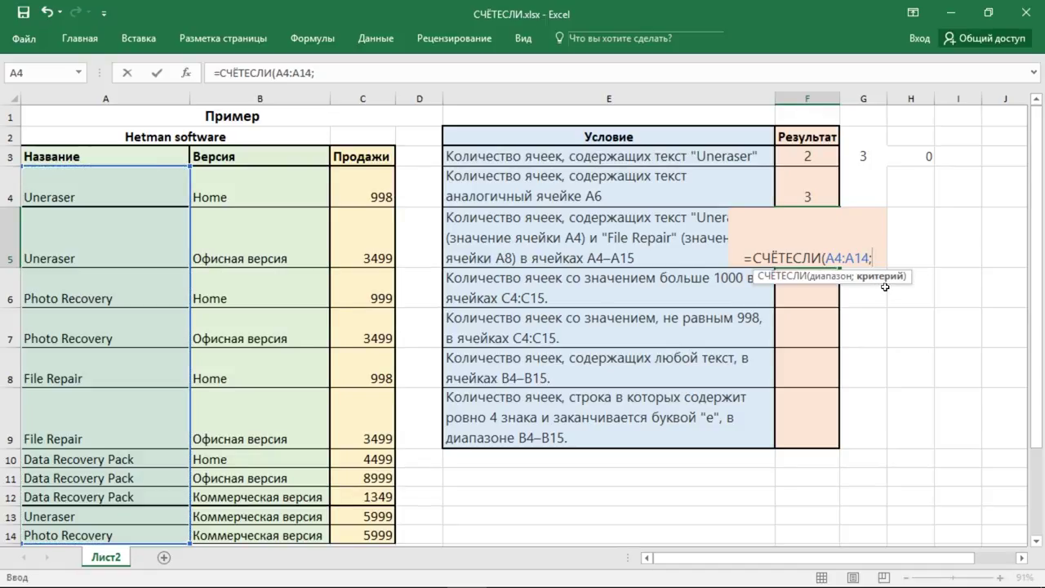
{"action": "left_click", "coordinate": [76, 189]}
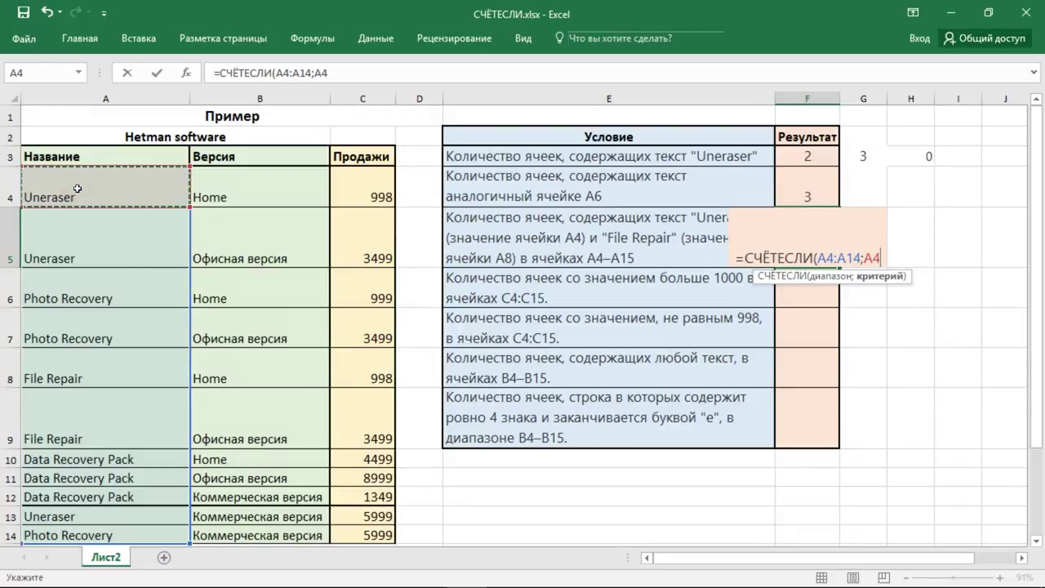
- Add a second count СЧЁТЕСЛИ(A4:A14;A8) and commit F5 so it returns 5
{"action": "type", "text": ")"}
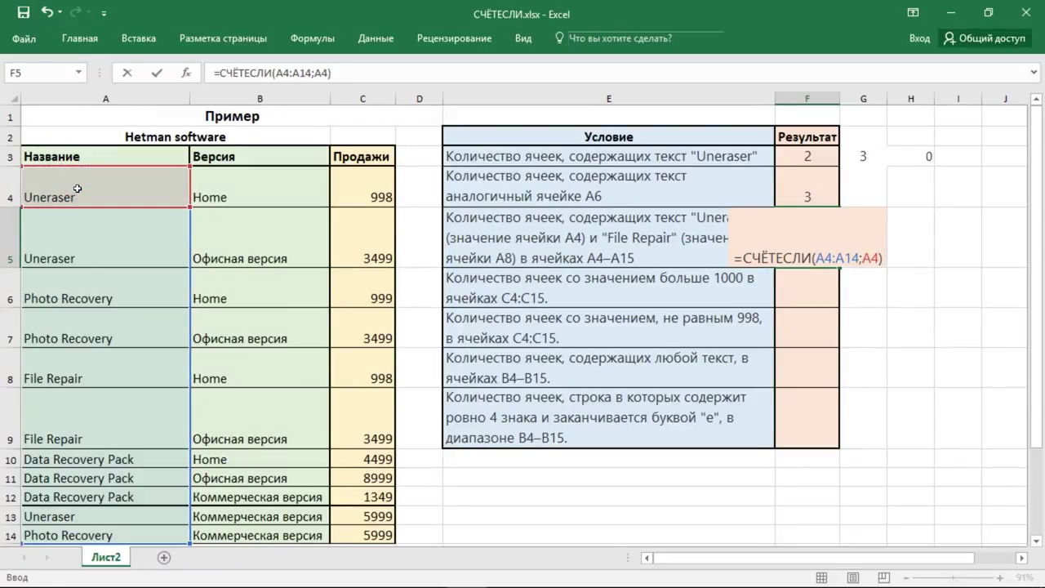
{"action": "type", "text": "+"}
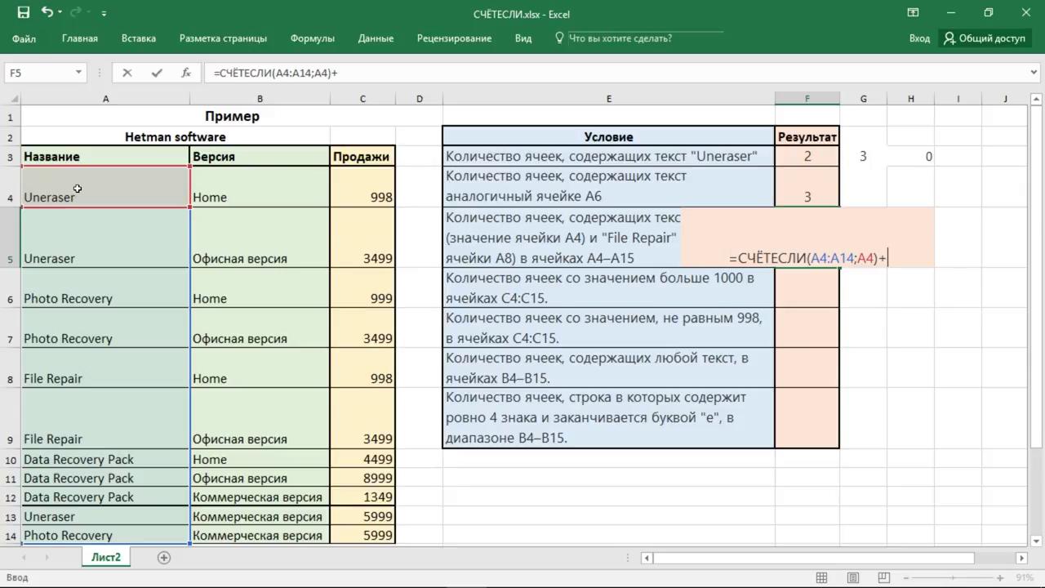
{"action": "type", "text": "сч"}
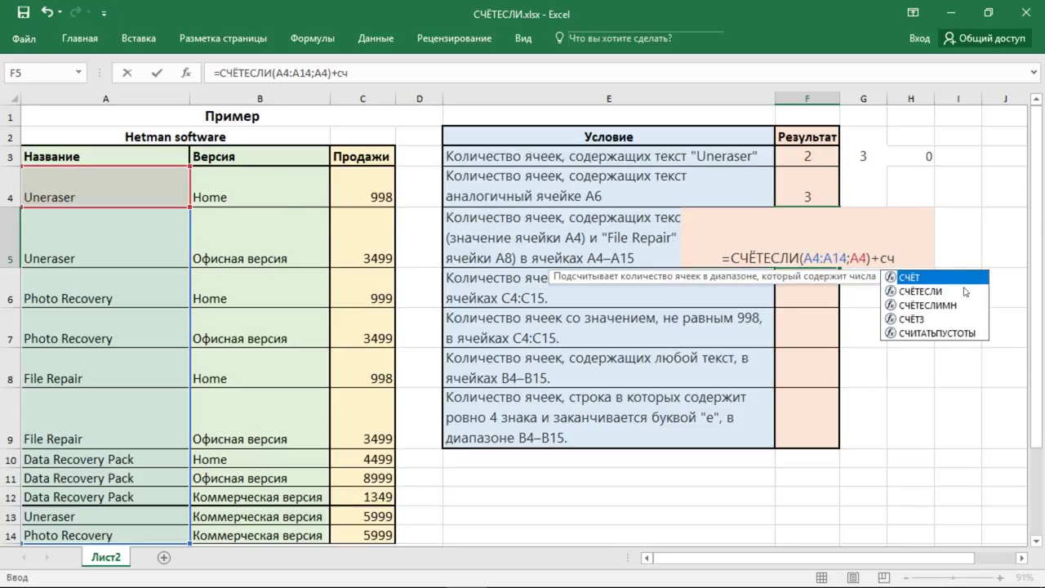
{"action": "double_click", "coordinate": [938, 285]}
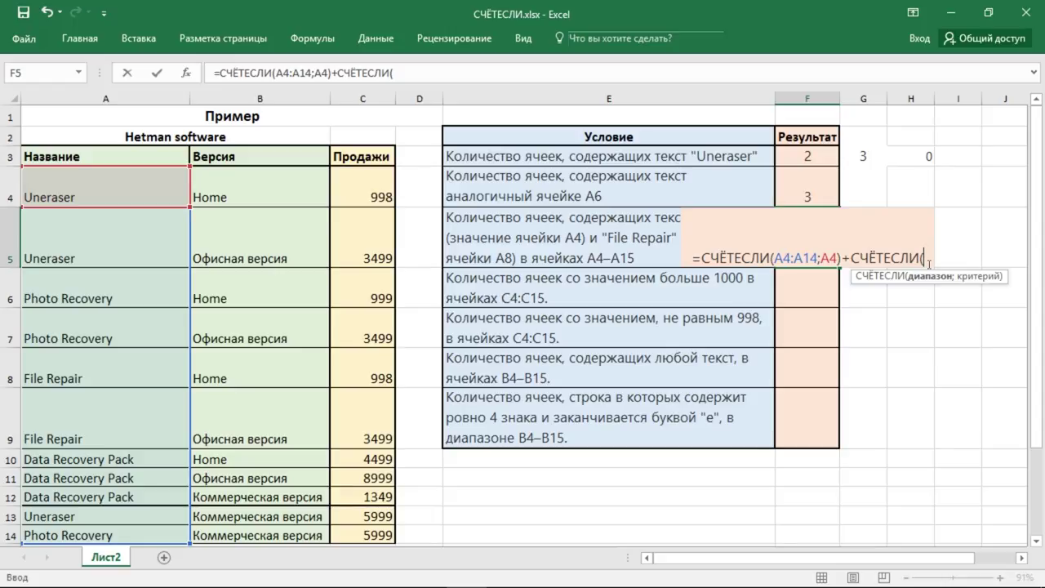
{"action": "left_click_drag", "start_coordinate": [148, 185], "coordinate": [183, 535]}
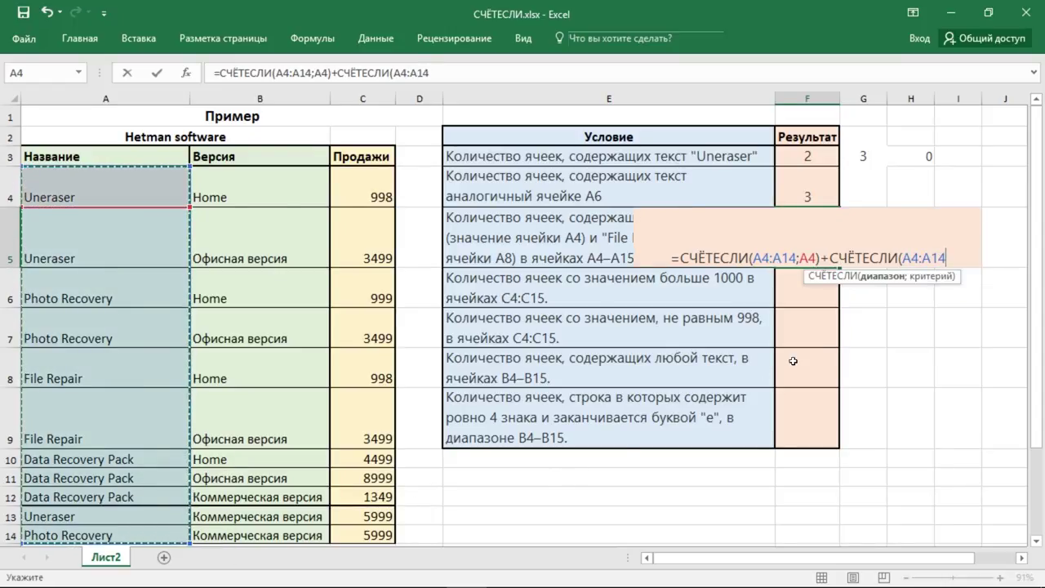
{"action": "type", "text": ";"}
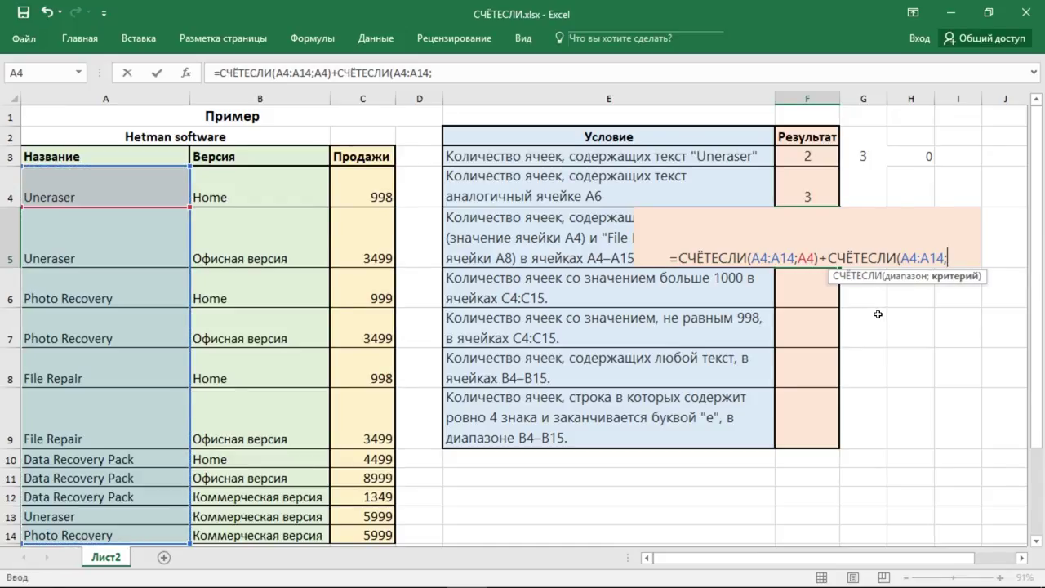
{"action": "left_click", "coordinate": [117, 362]}
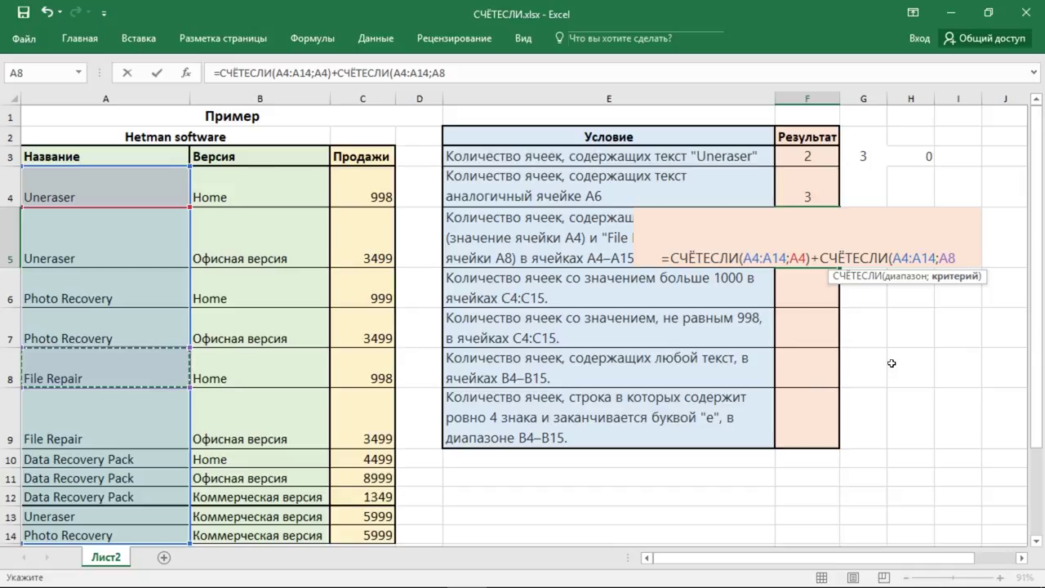
{"action": "type", "text": ")"}
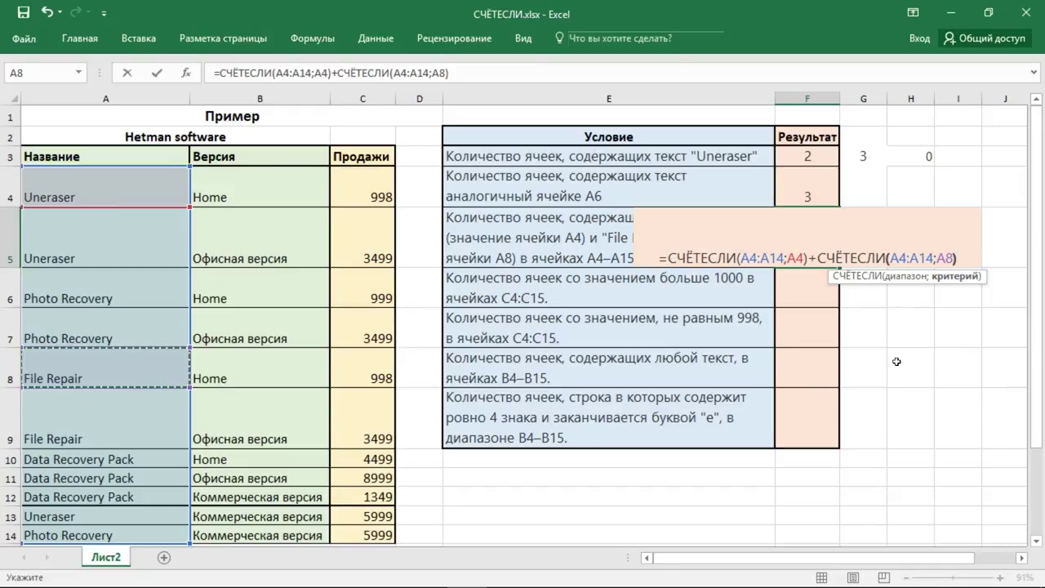
{"action": "key", "text": "Return"}
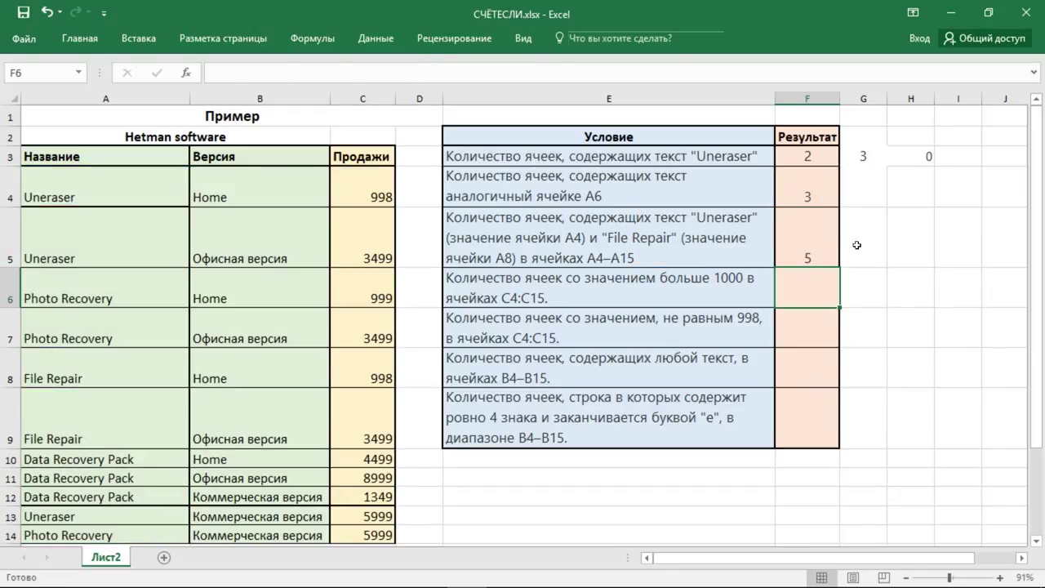
{"action": "left_click", "coordinate": [824, 258]}
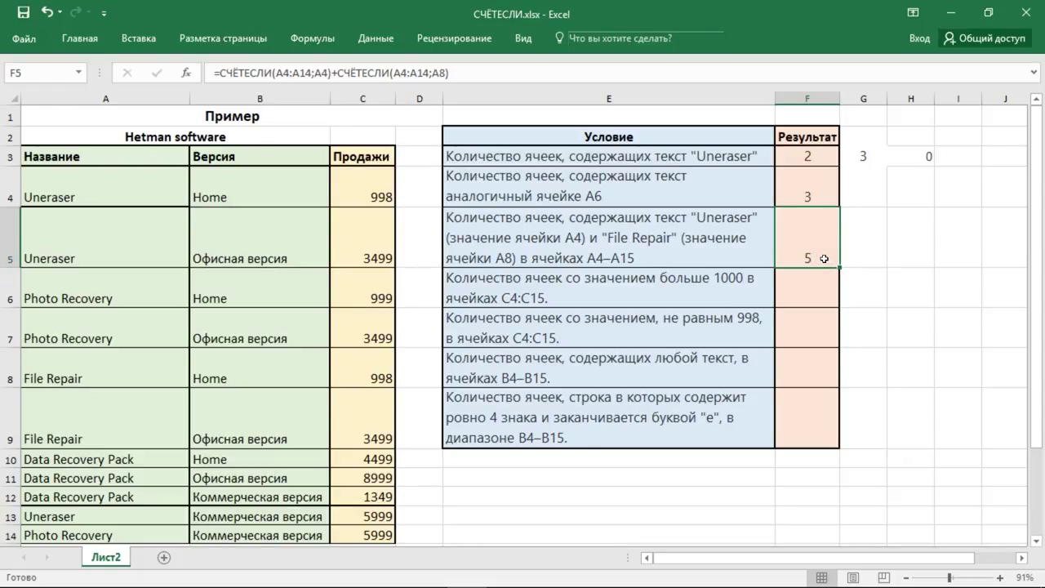
{"action": "left_click", "coordinate": [719, 298]}
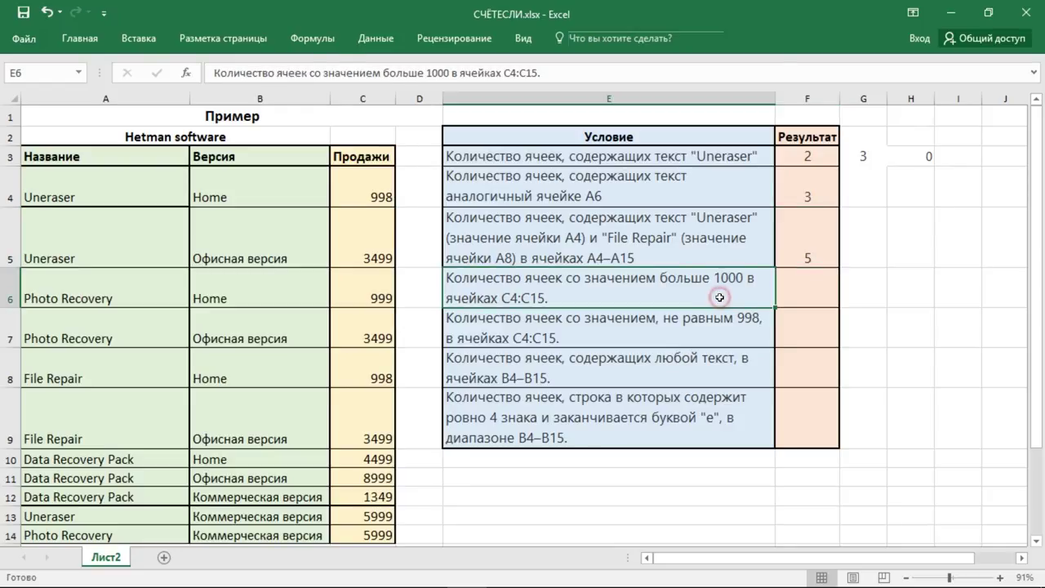
- Enter =СЧЁТЕСЛИ(C4:C14;">1000") in F6, counting 8 sales above 1000
{"action": "left_click", "coordinate": [812, 295]}
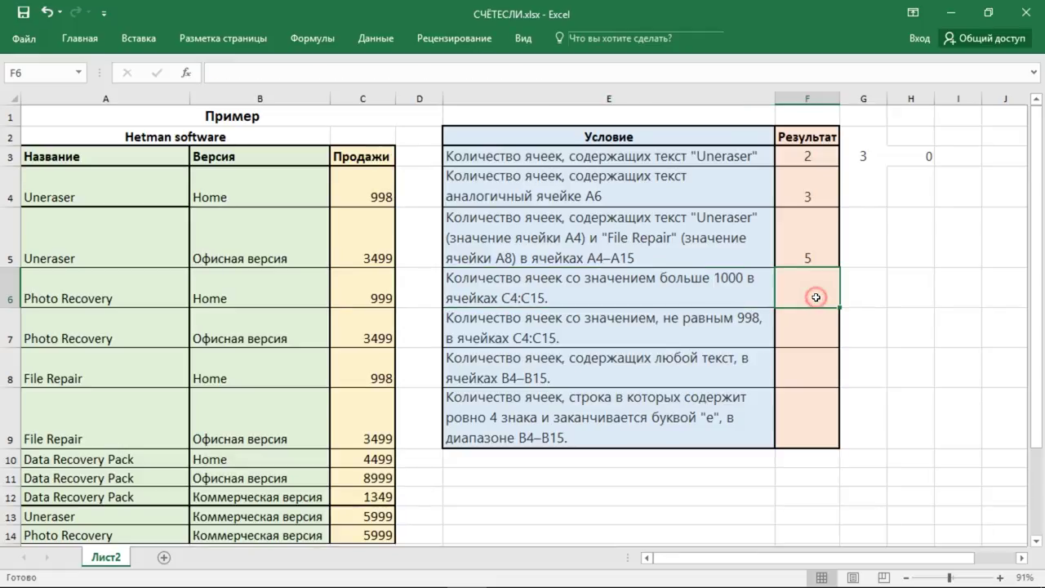
{"action": "type", "text": "="}
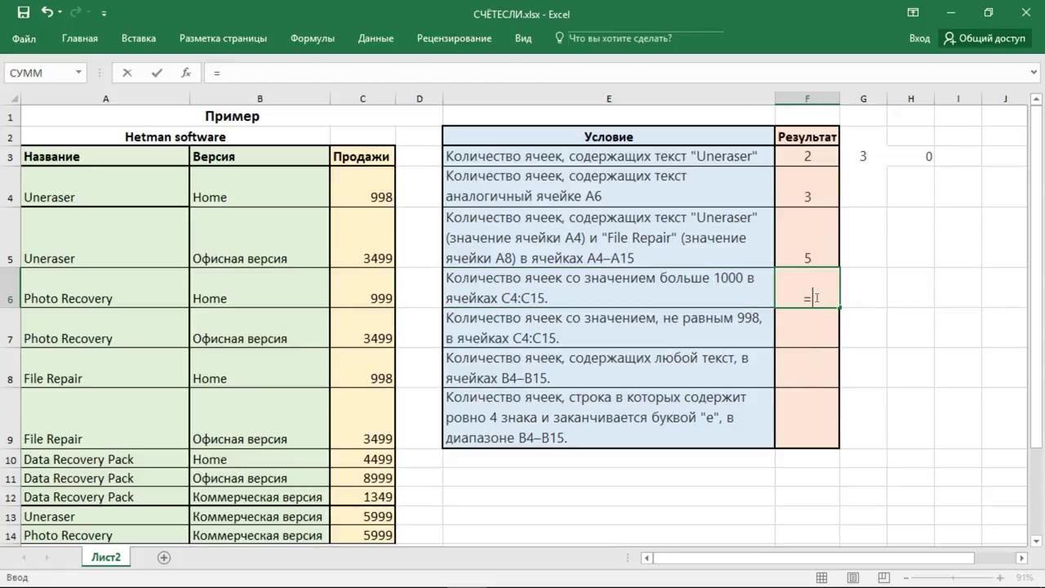
{"action": "type", "text": "сч"}
{"action": "double_click", "coordinate": [865, 332]}
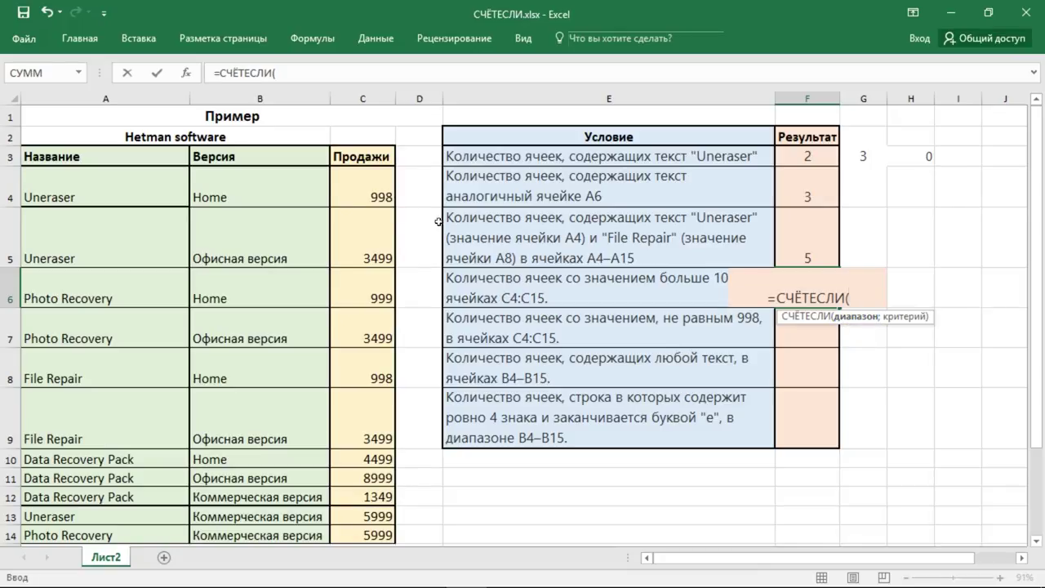
{"action": "left_click_drag", "start_coordinate": [351, 192], "coordinate": [359, 537]}
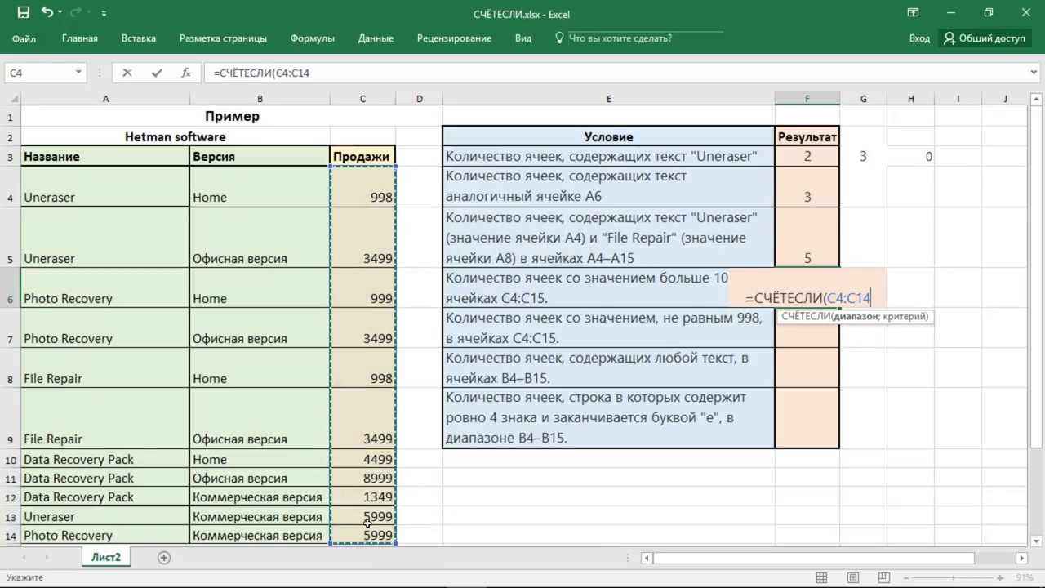
{"action": "type", "text": ";"}
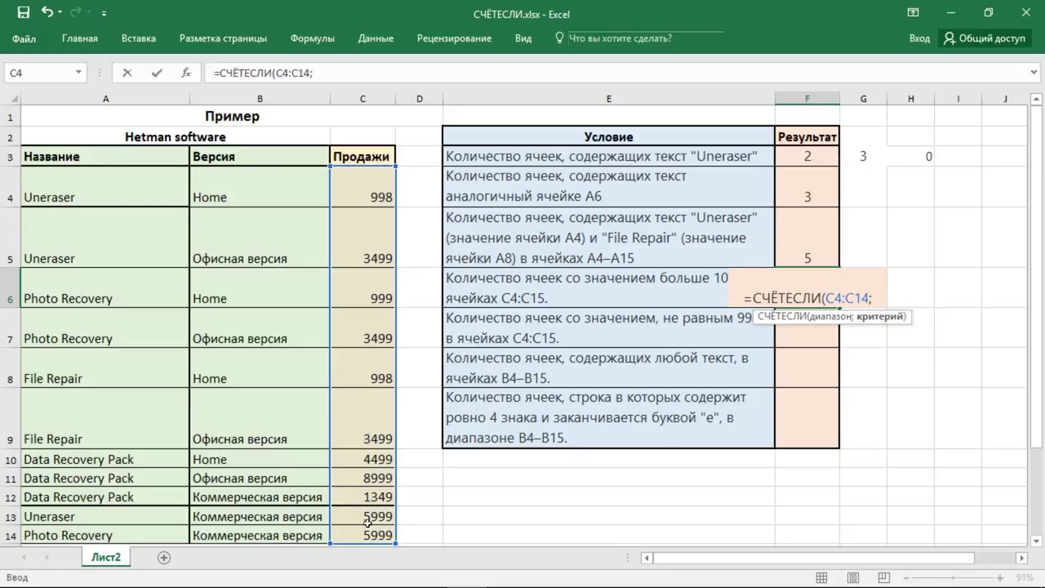
{"action": "type", "text": "\"\""}
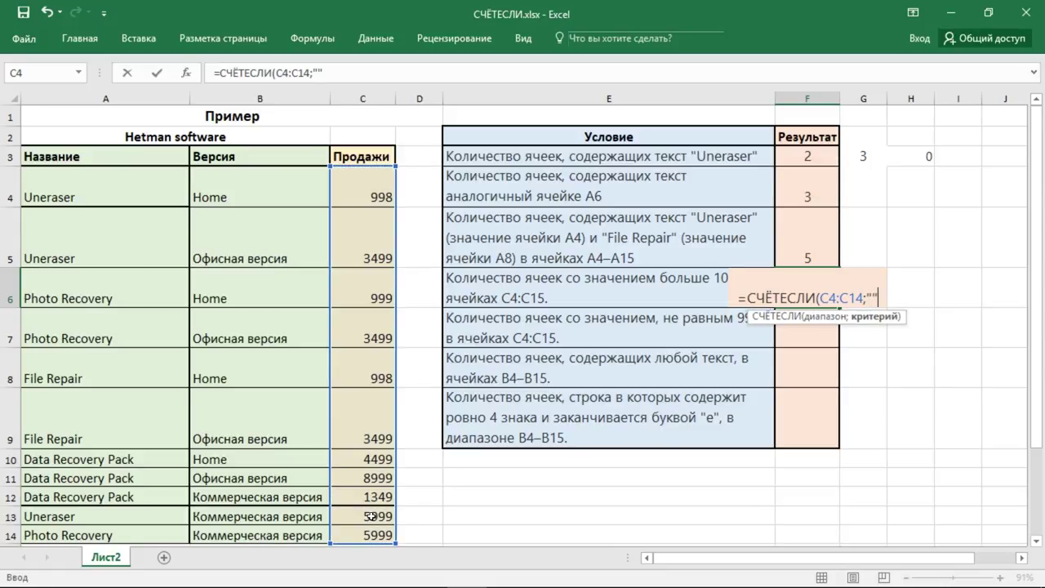
{"action": "left_click", "coordinate": [870, 296]}
{"action": "type", "text": ">"}
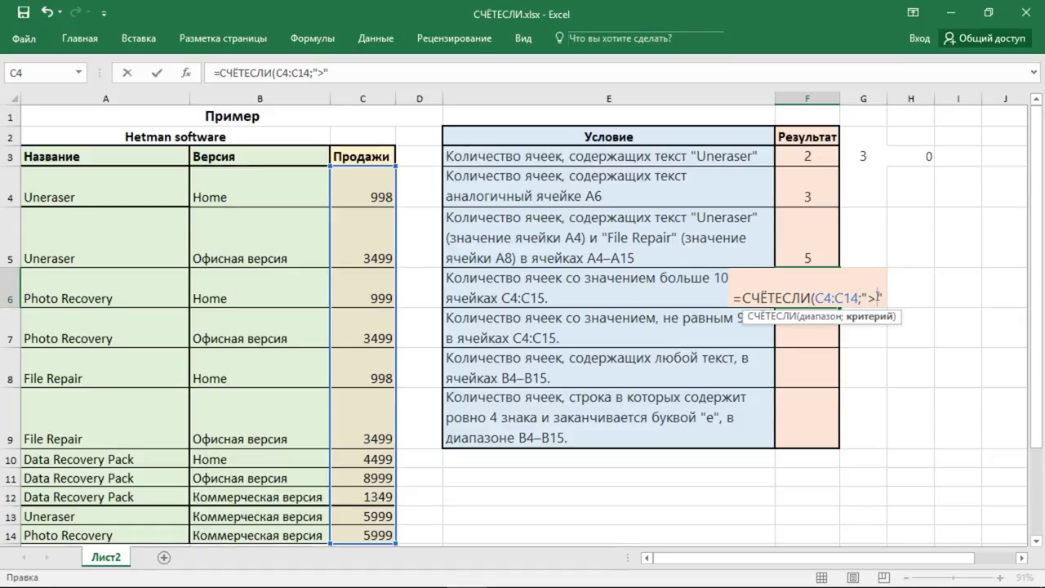
{"action": "type", "text": "1000"}
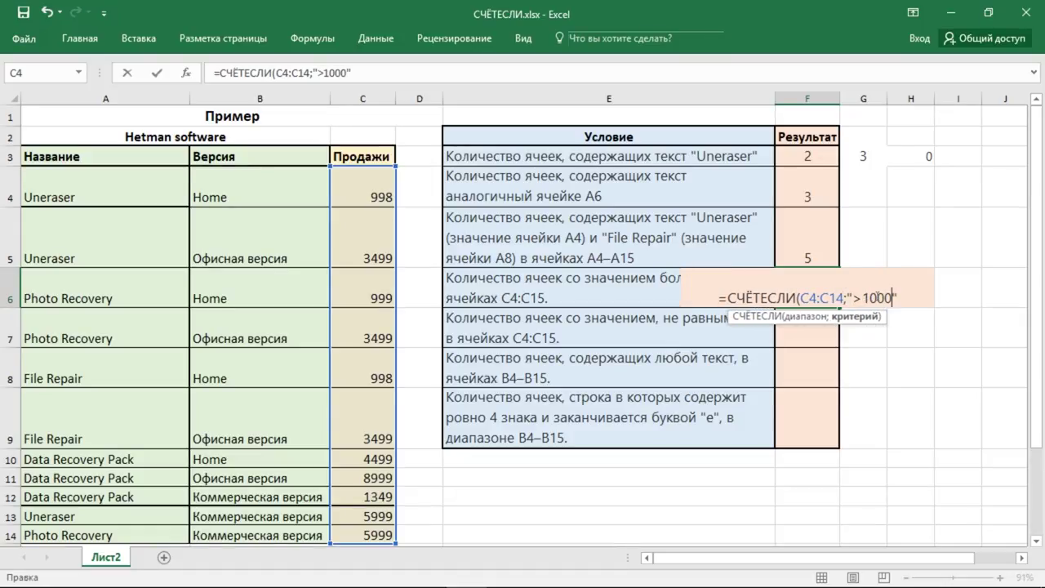
{"action": "key", "text": "Return"}
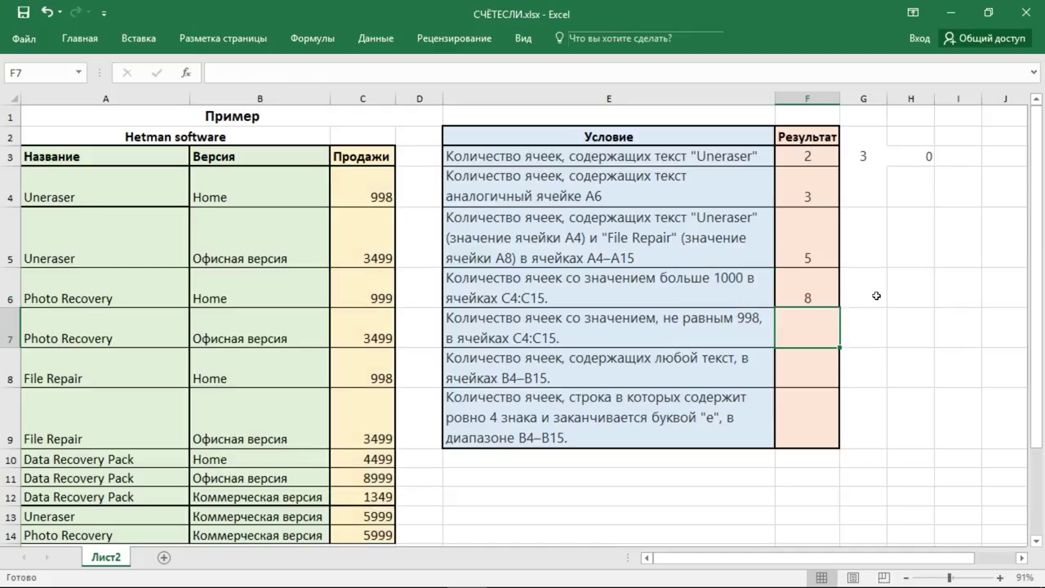
{"action": "left_click", "coordinate": [826, 297]}
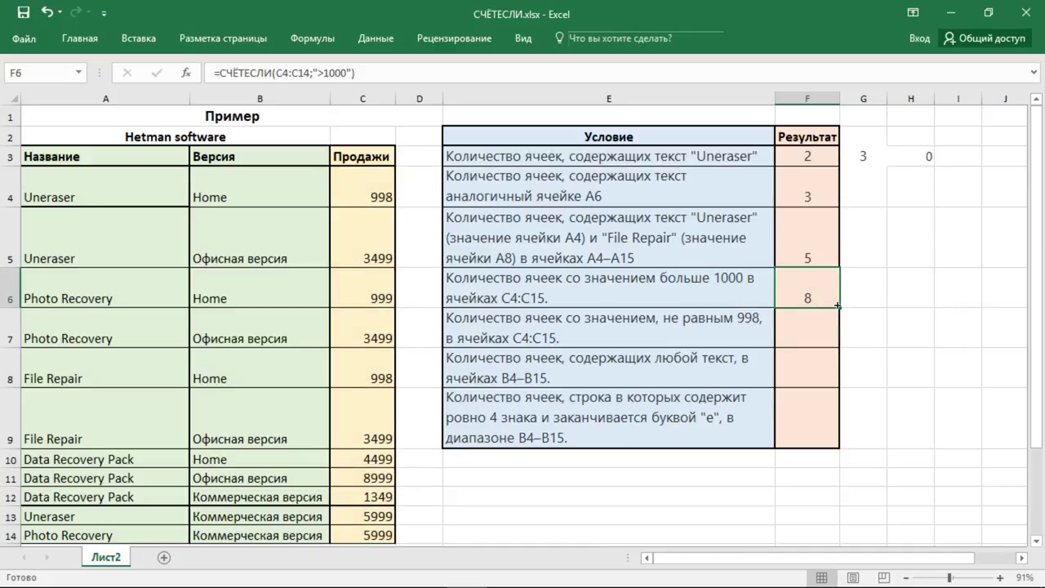
{"action": "left_click", "coordinate": [738, 337]}
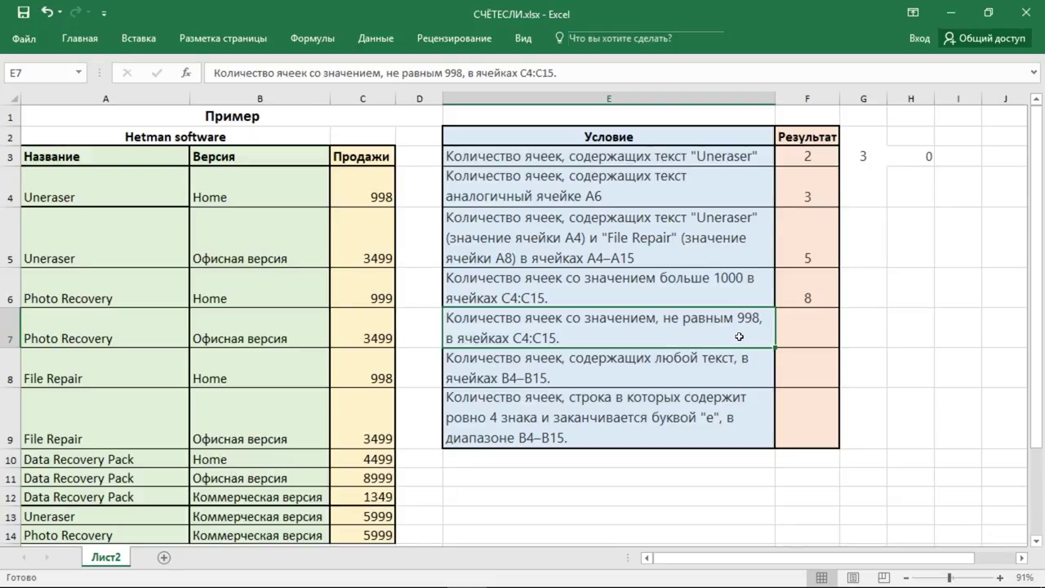
- Start a СЧЁТЕСЛИ formula in F7 over the sales range C4:C14
{"action": "left_click", "coordinate": [804, 340]}
{"action": "type", "text": "="}
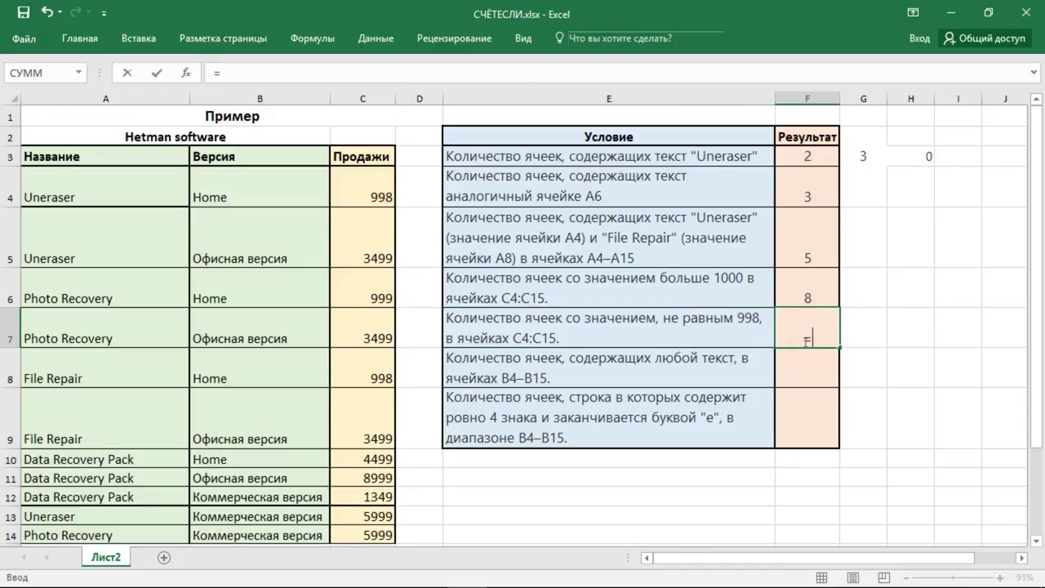
{"action": "type", "text": "сч"}
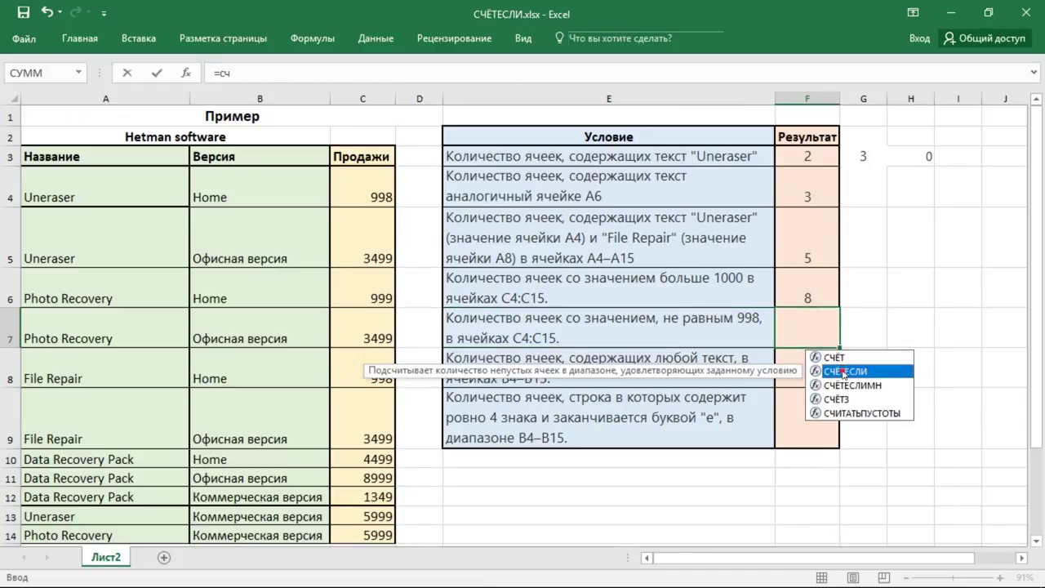
{"action": "double_click", "coordinate": [841, 370]}
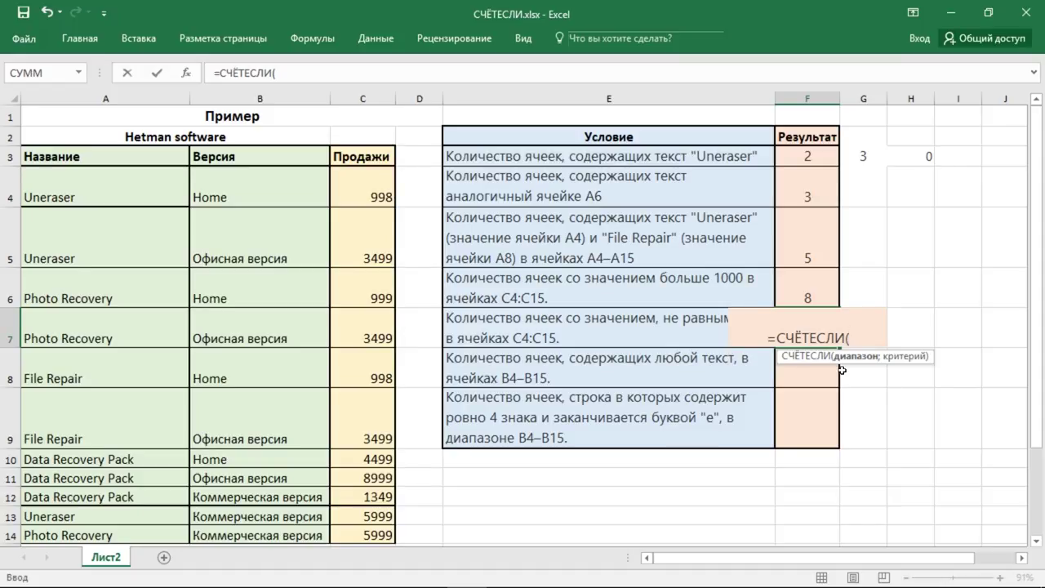
{"action": "left_click_drag", "start_coordinate": [362, 181], "coordinate": [346, 535]}
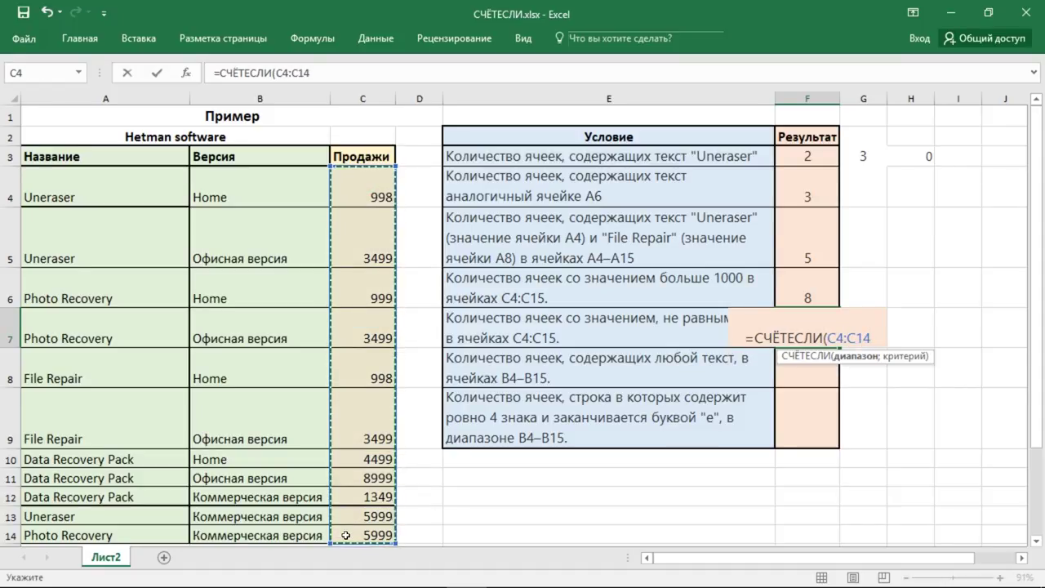
{"action": "type", "text": ";"}
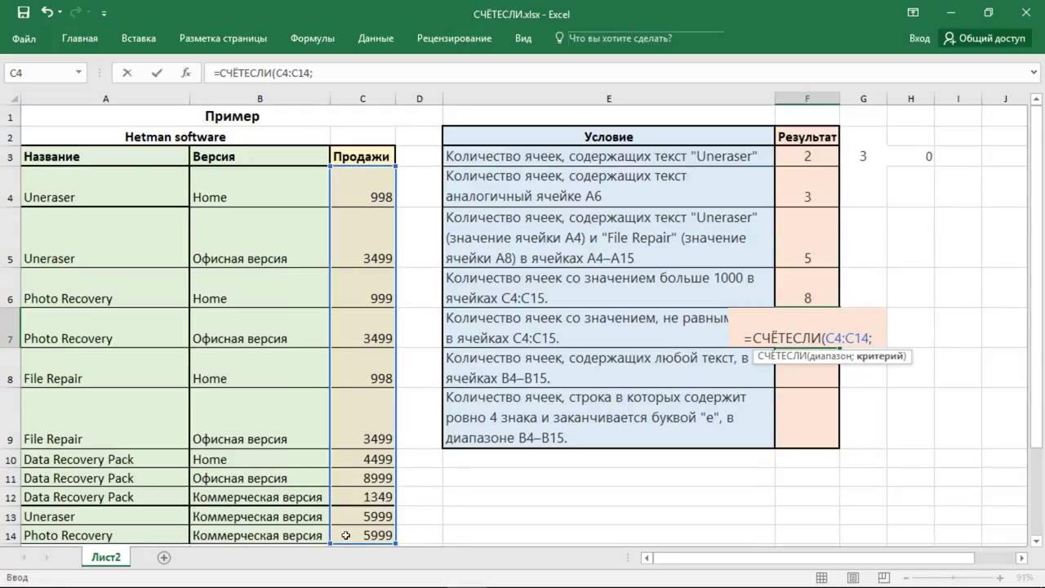
{"action": "type", "text": "\"\""}
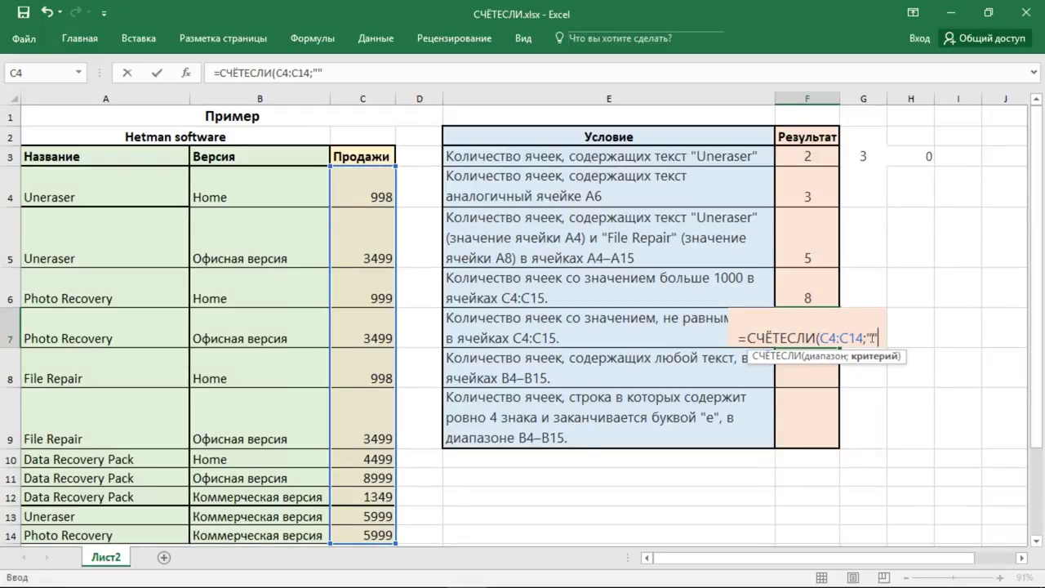
- Set the criterion to "<>"&C4 and commit F7 so it returns 9
{"action": "left_click", "coordinate": [871, 336]}
{"action": "type", "text": "<>"}
{"action": "left_click", "coordinate": [889, 337]}
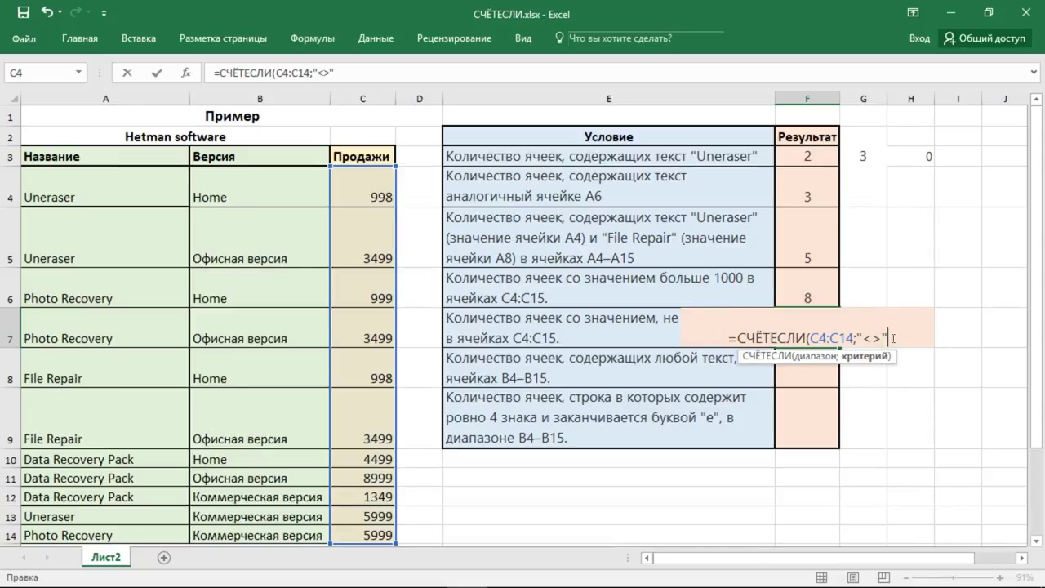
{"action": "type", "text": "&"}
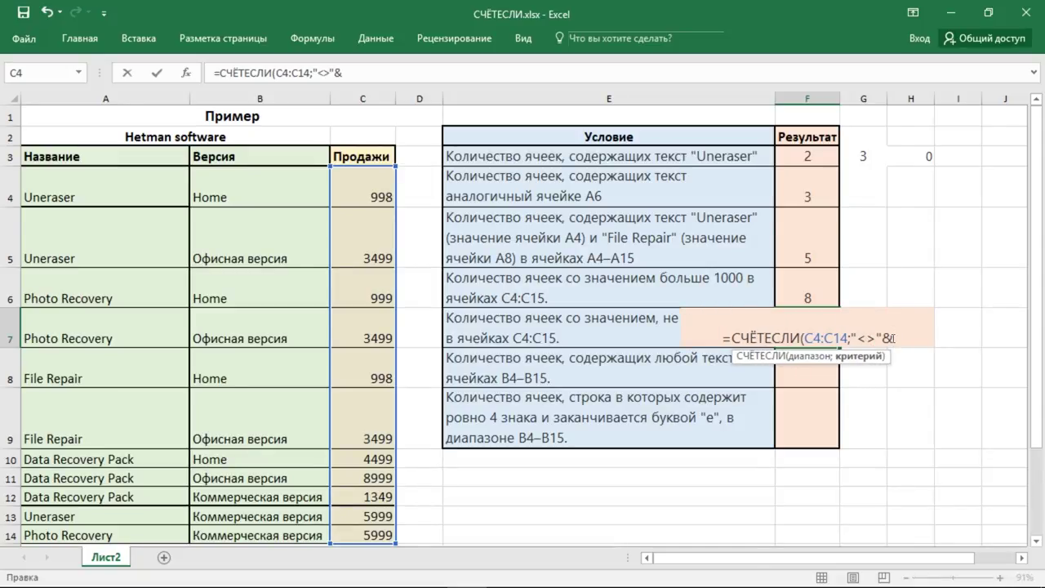
{"action": "left_click", "coordinate": [382, 194]}
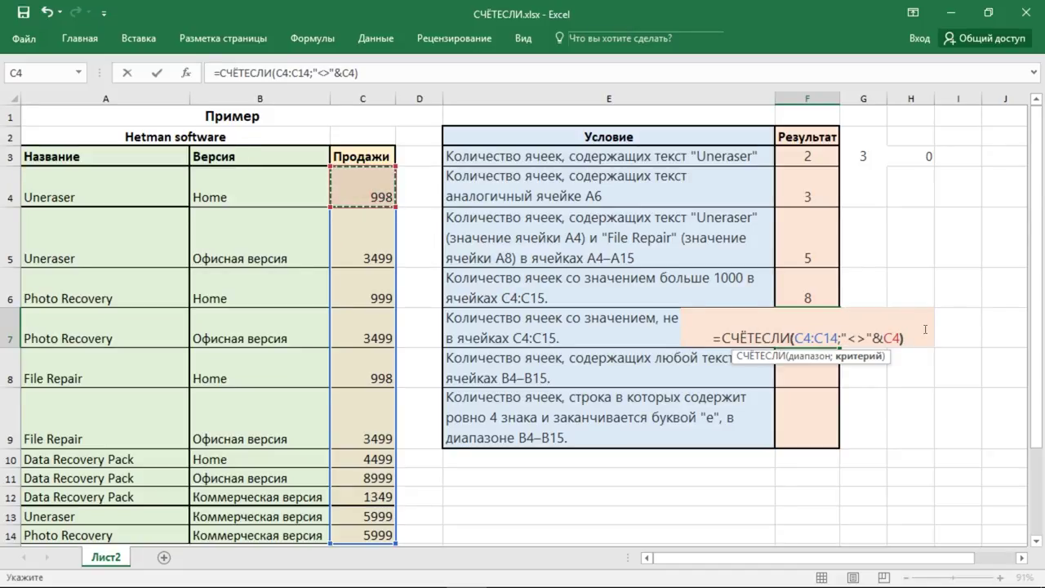
{"action": "type", "text": ")"}
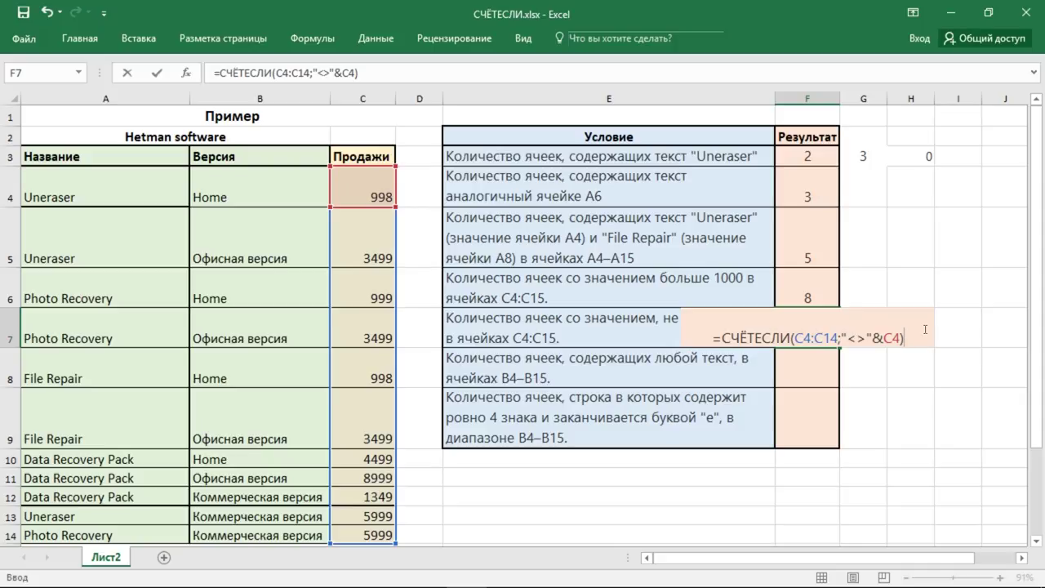
{"action": "key", "text": "Return"}
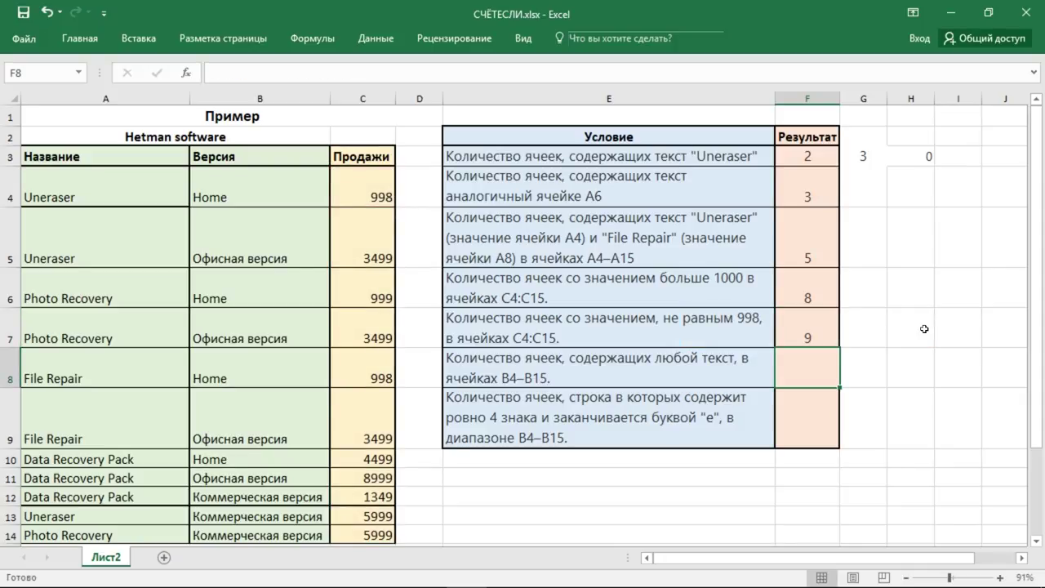
{"action": "left_click", "coordinate": [825, 327]}
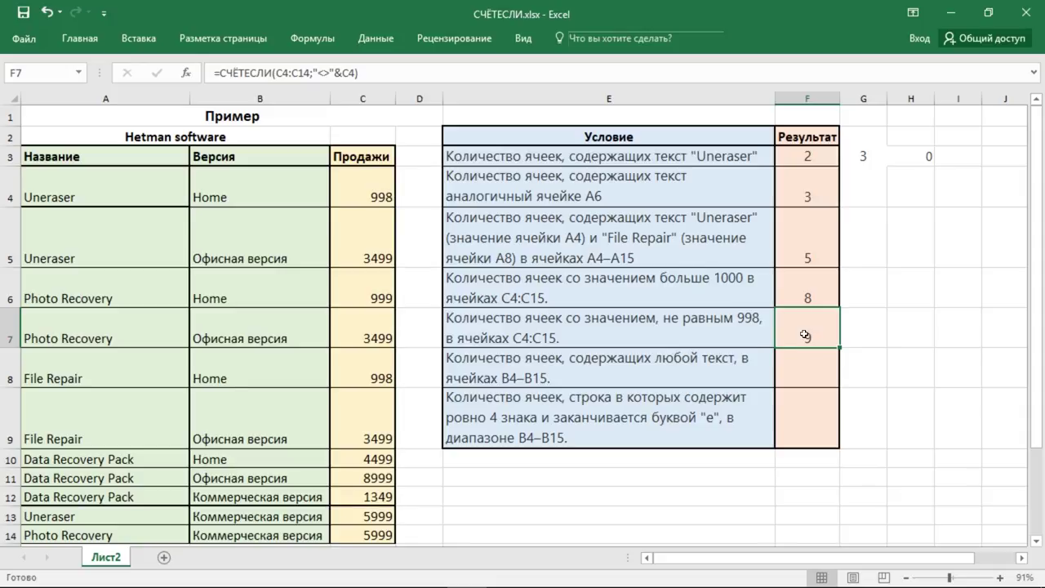
{"action": "left_click", "coordinate": [707, 374]}
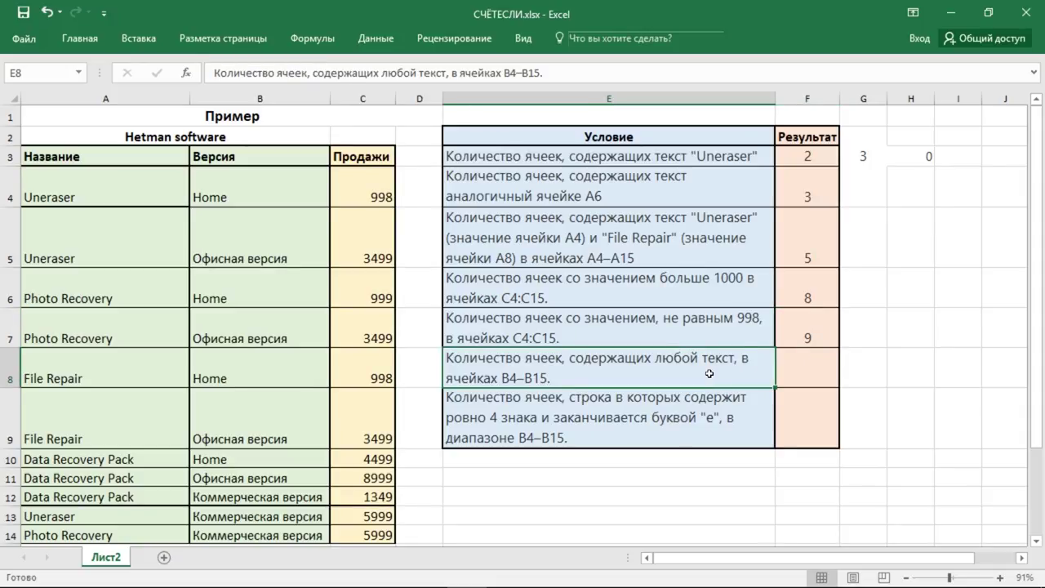
- Enter =СЧЁТЕСЛИ(B4:B14;"*") in F8 to count any version text, returning 11
{"action": "left_click", "coordinate": [788, 373]}
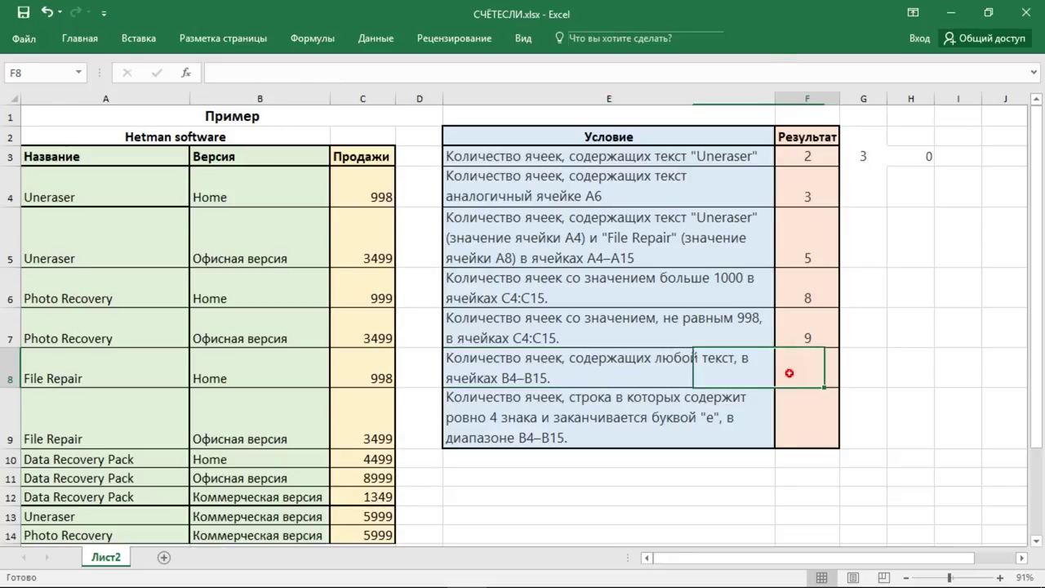
{"action": "type", "text": "="}
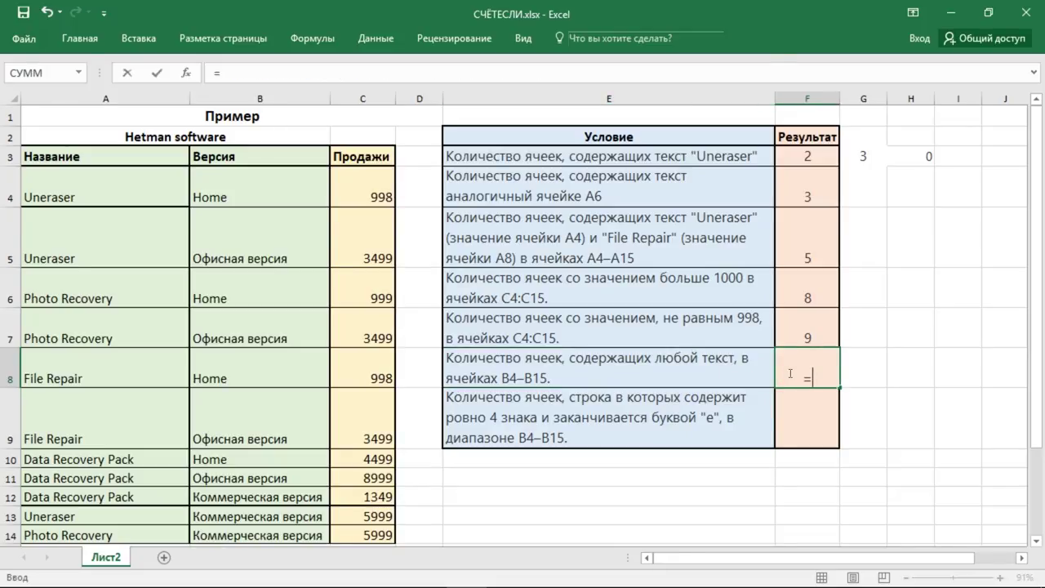
{"action": "type", "text": "с"}
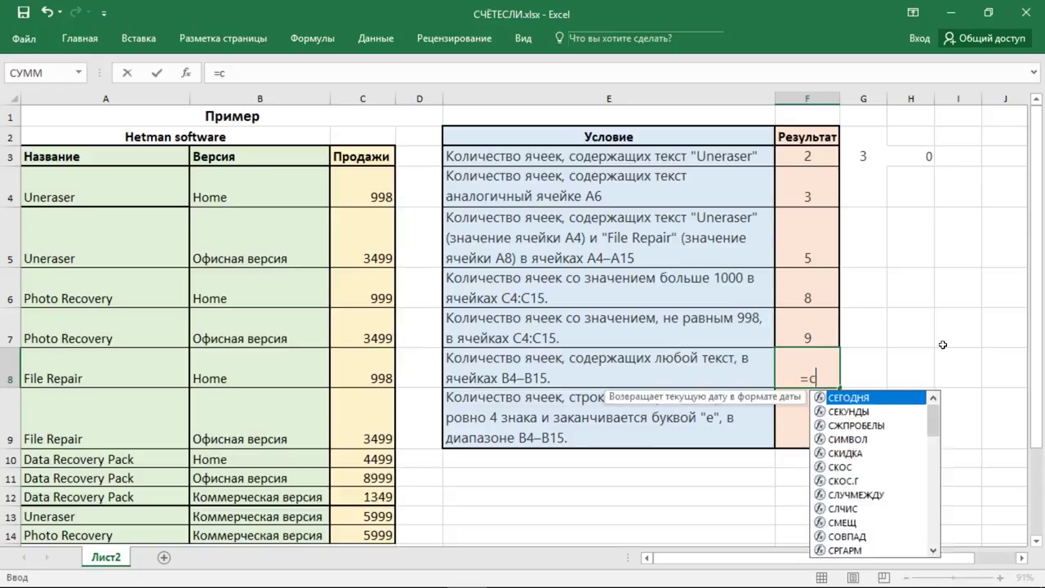
{"action": "type", "text": "ч"}
{"action": "double_click", "coordinate": [865, 413]}
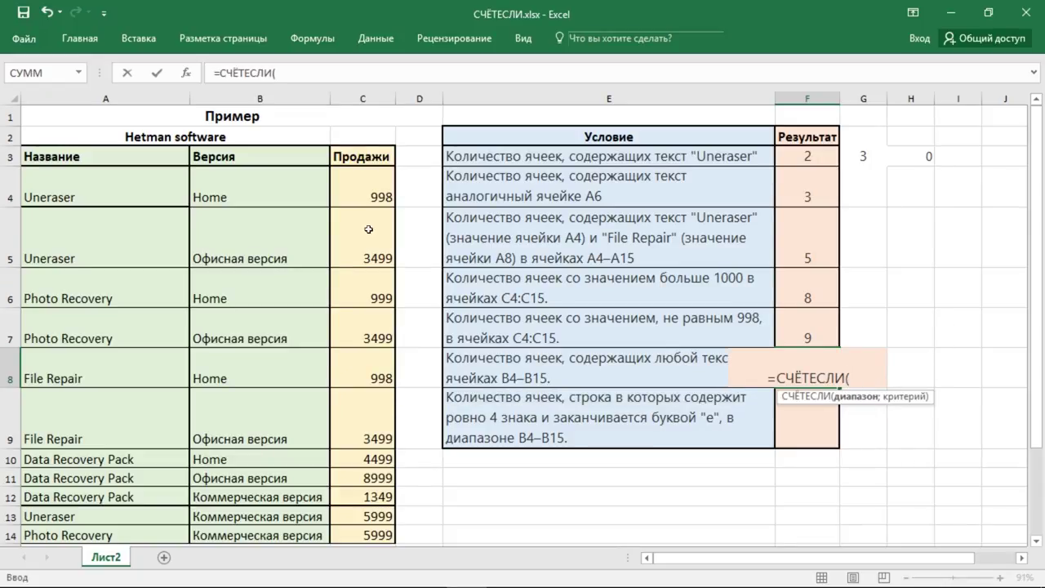
{"action": "left_click_drag", "start_coordinate": [272, 183], "coordinate": [280, 535]}
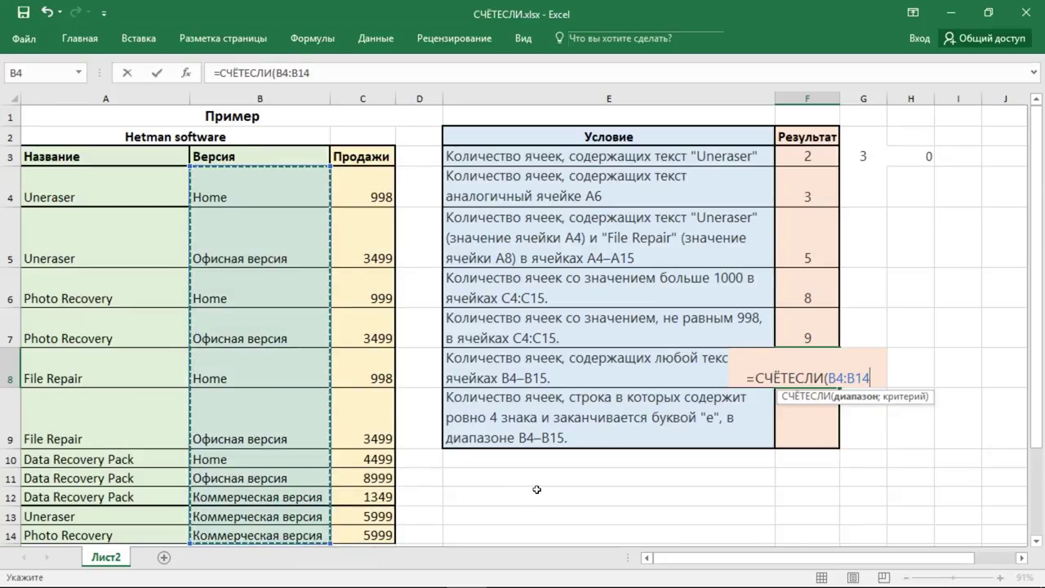
{"action": "type", "text": ";"}
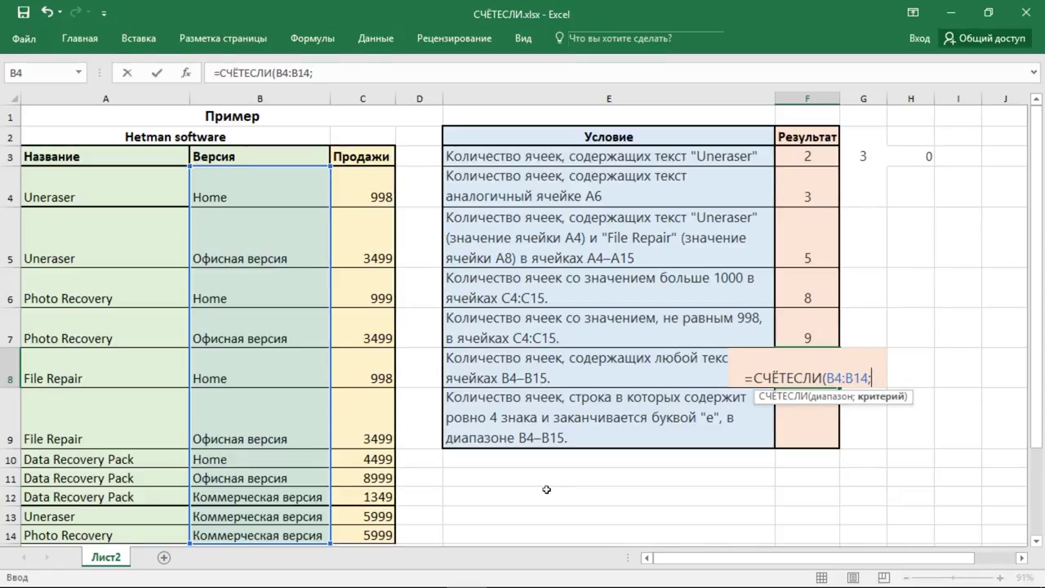
{"action": "type", "text": "\"\""}
{"action": "left_click", "coordinate": [871, 375]}
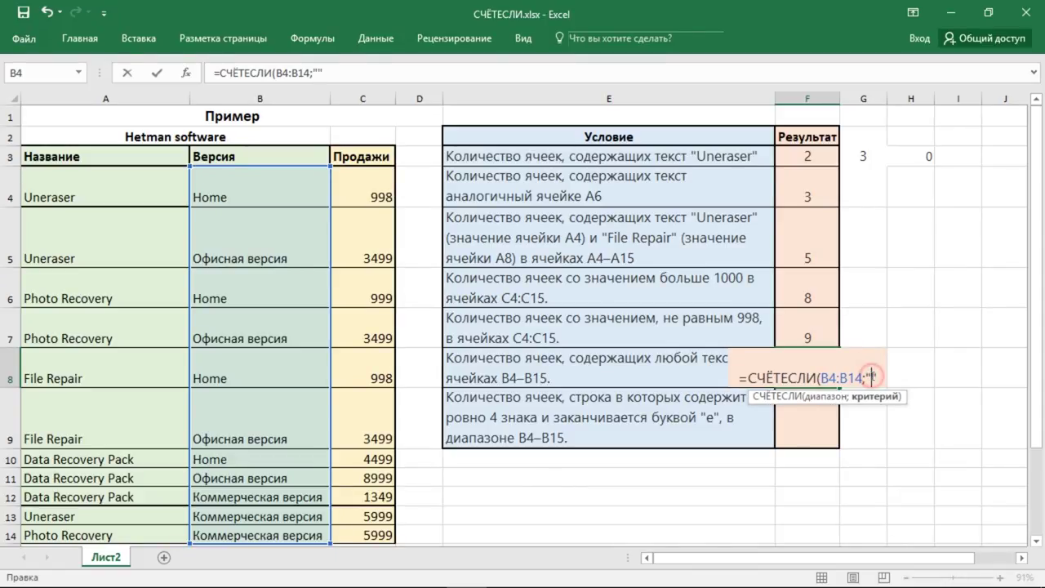
{"action": "type", "text": "*"}
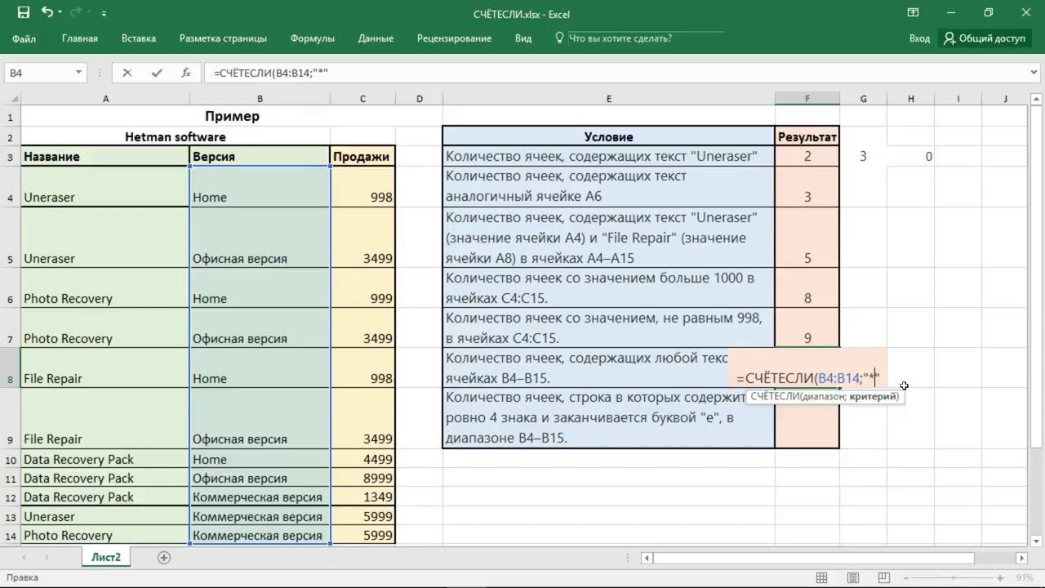
{"action": "left_click", "coordinate": [885, 378]}
{"action": "key", "text": "Return"}
{"action": "left_click", "coordinate": [829, 377]}
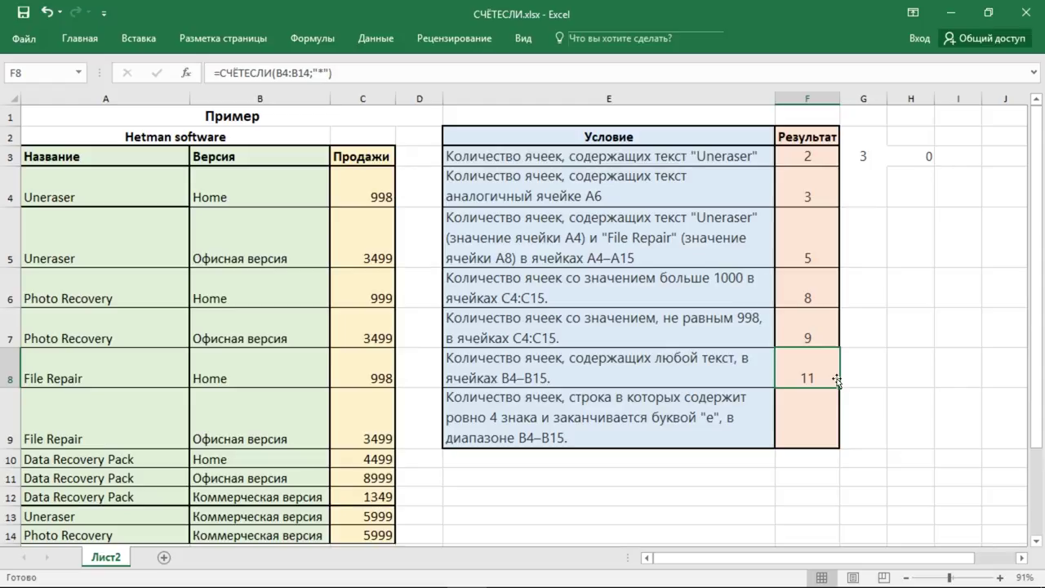
- Enter =СЧЁТЕСЛИ(B4:B14;"???е") in F9 to count four-character entries ending in е
{"action": "left_click", "coordinate": [747, 435]}
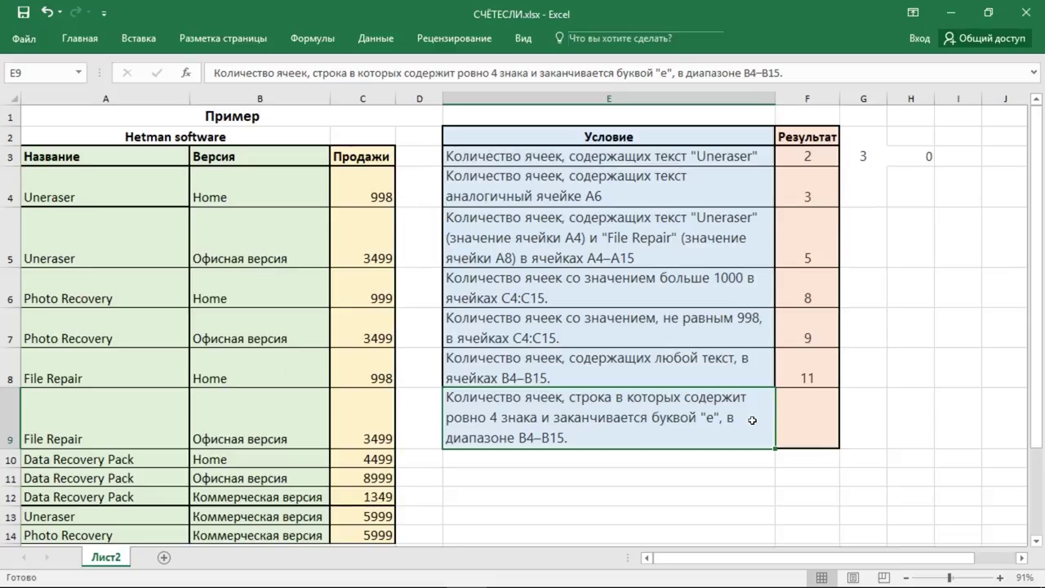
{"action": "left_click", "coordinate": [797, 415]}
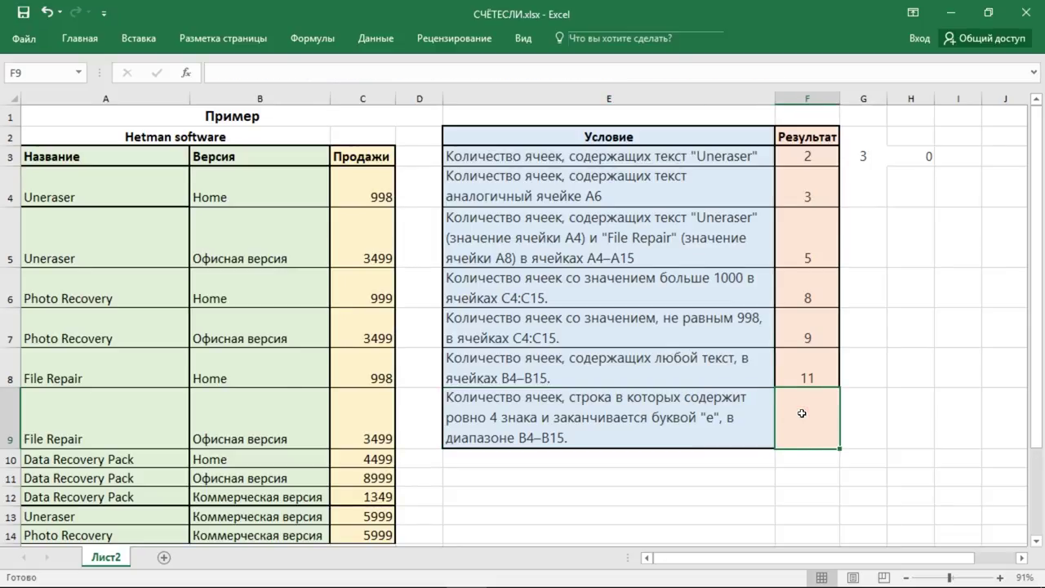
{"action": "type", "text": "=сч"}
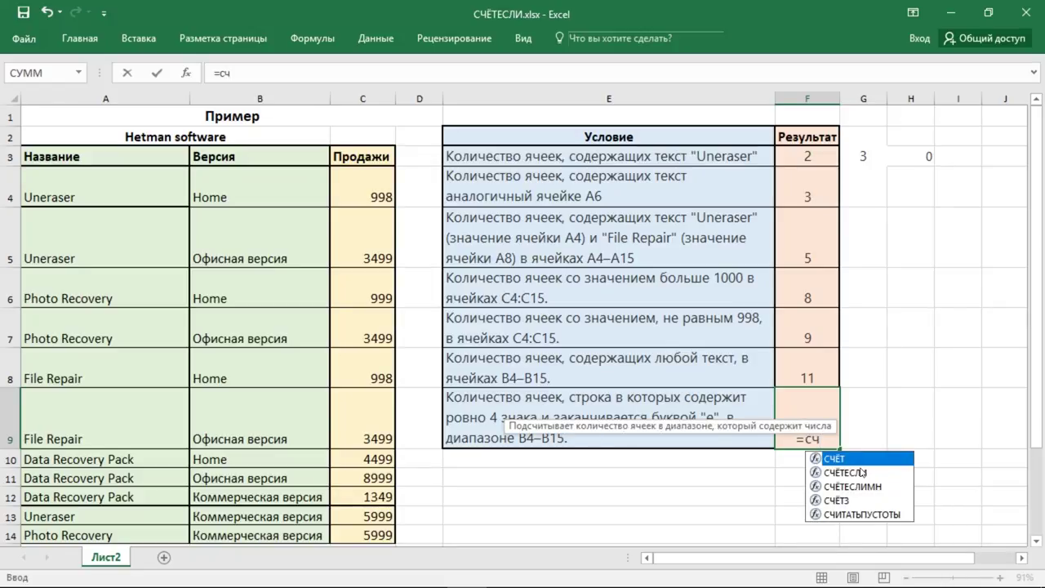
{"action": "double_click", "coordinate": [861, 471]}
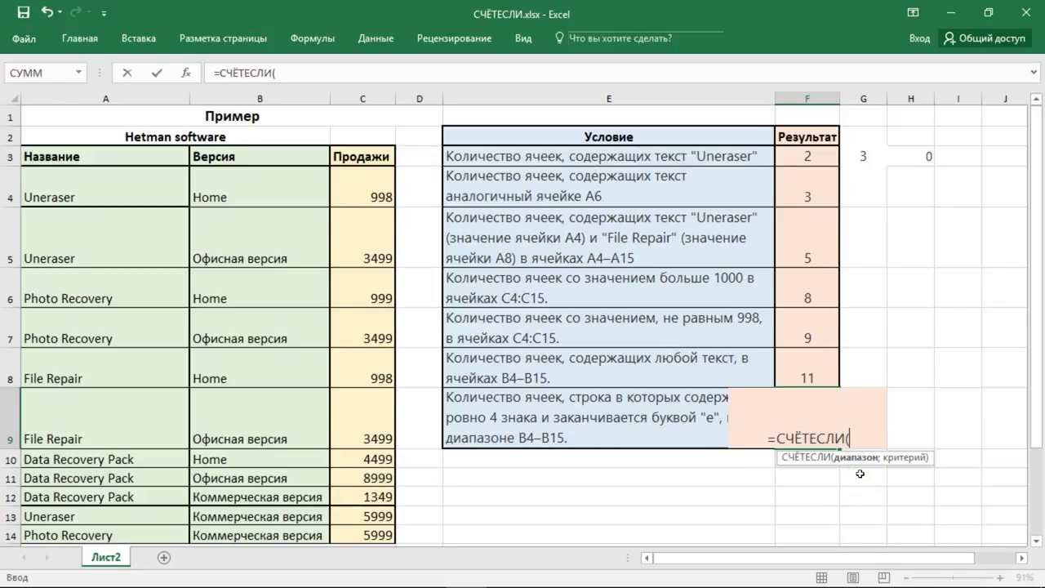
{"action": "left_click_drag", "start_coordinate": [258, 183], "coordinate": [266, 543]}
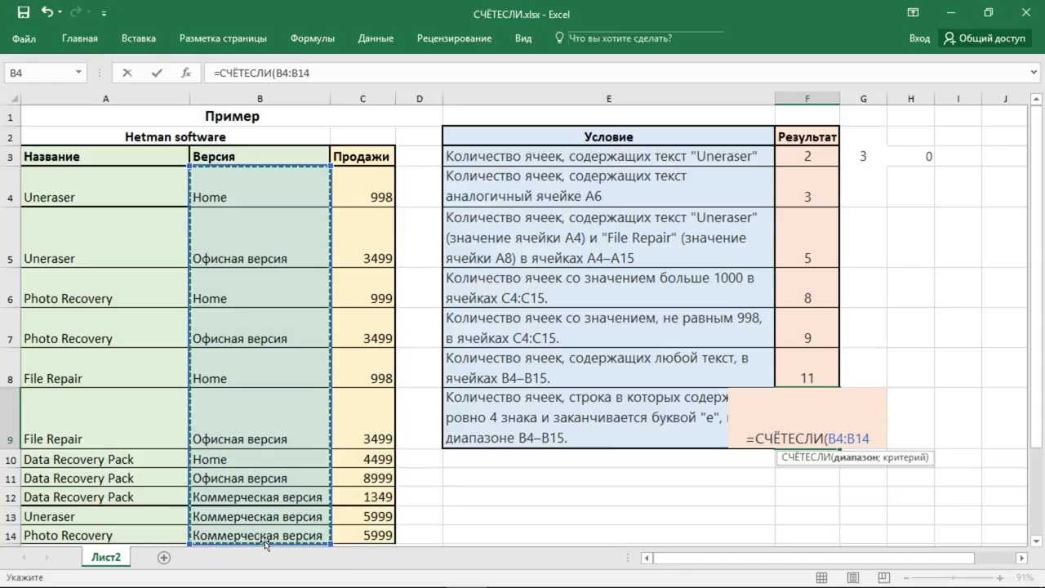
{"action": "type", "text": "\""}
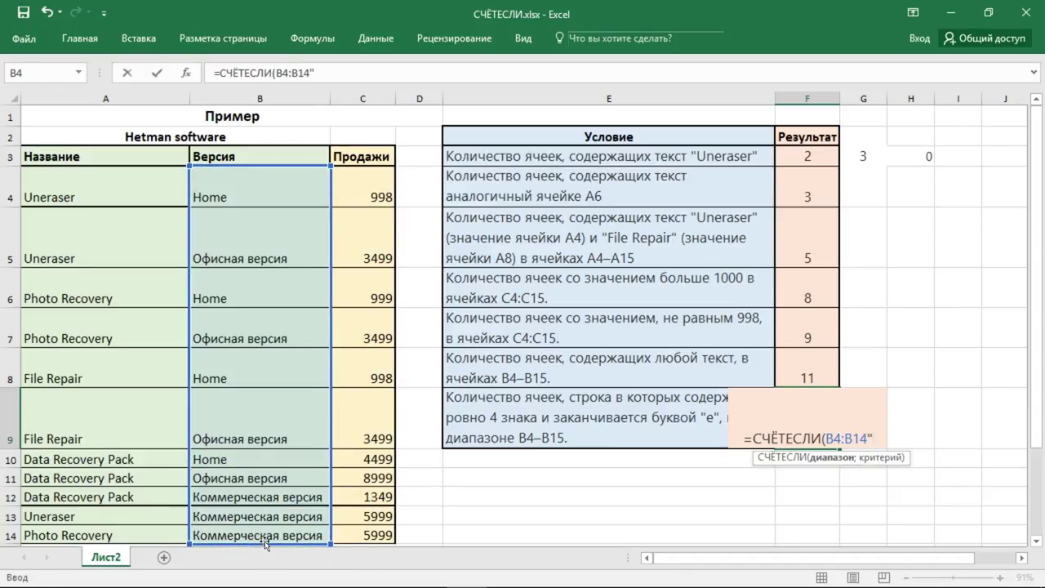
{"action": "key", "text": "BackSpace"}
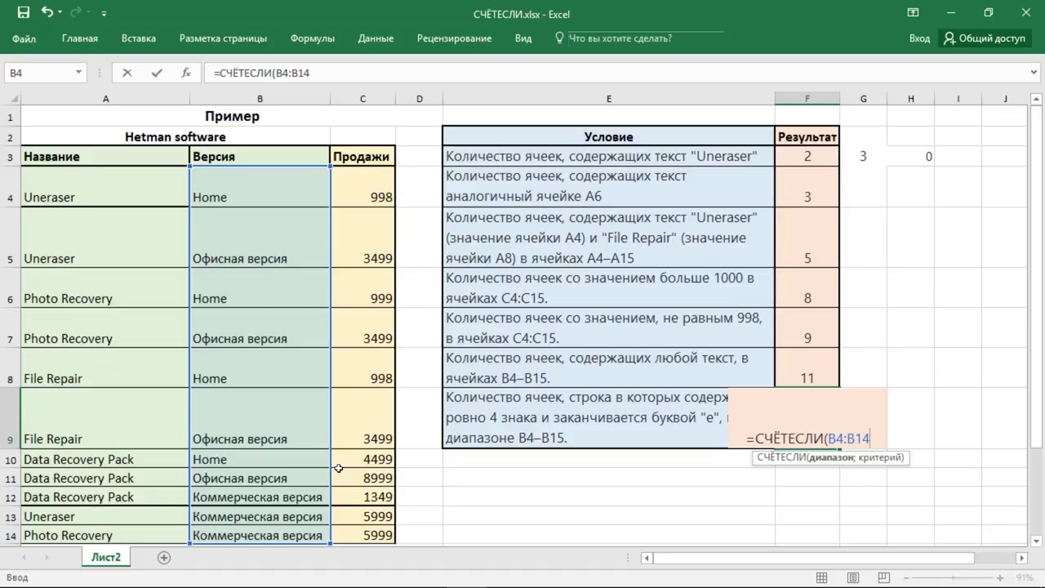
{"action": "type", "text": ";"}
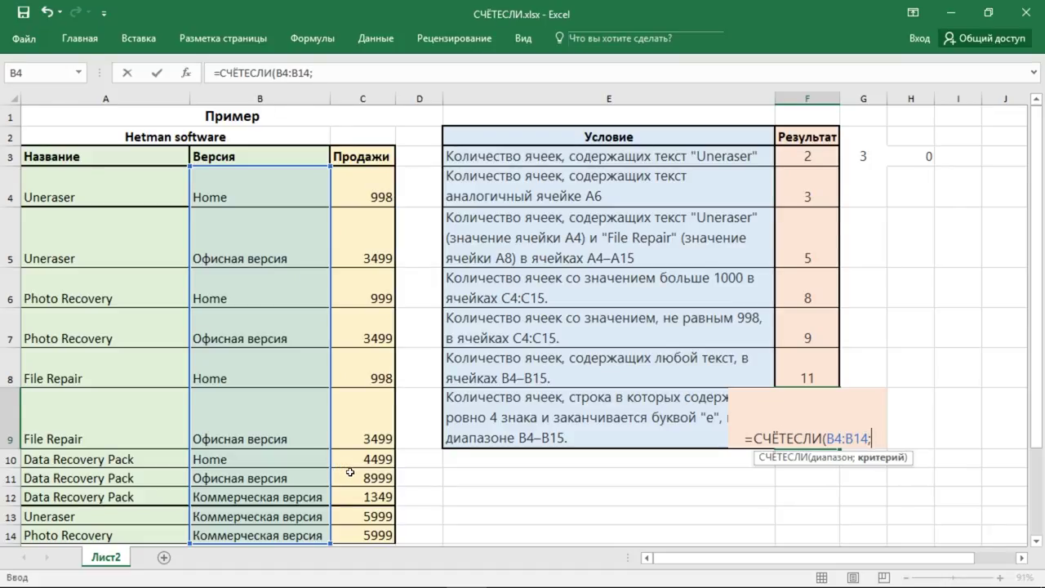
{"action": "type", "text": "\"\""}
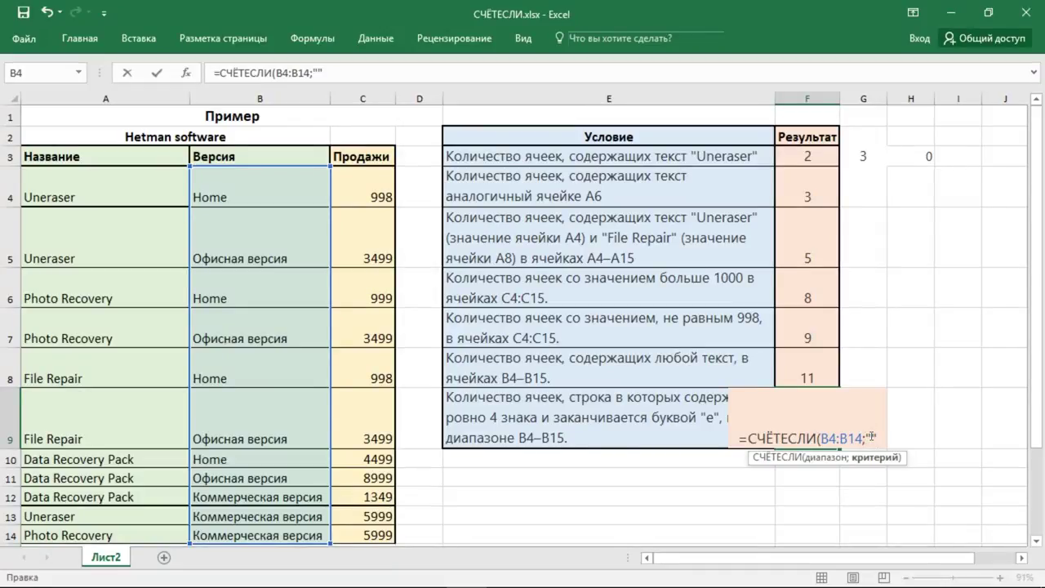
{"action": "type", "text": "???"}
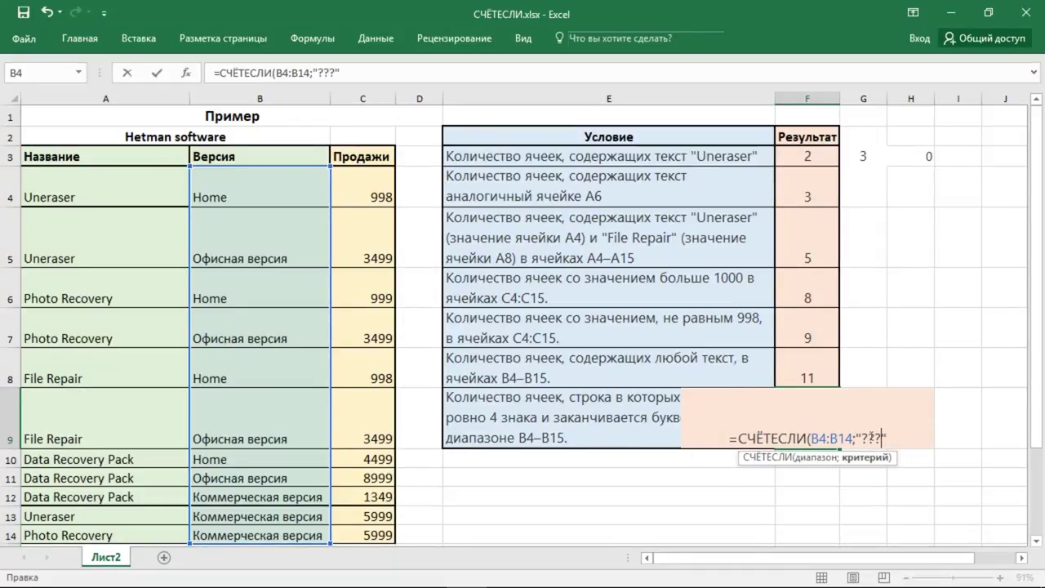
{"action": "type", "text": "e"}
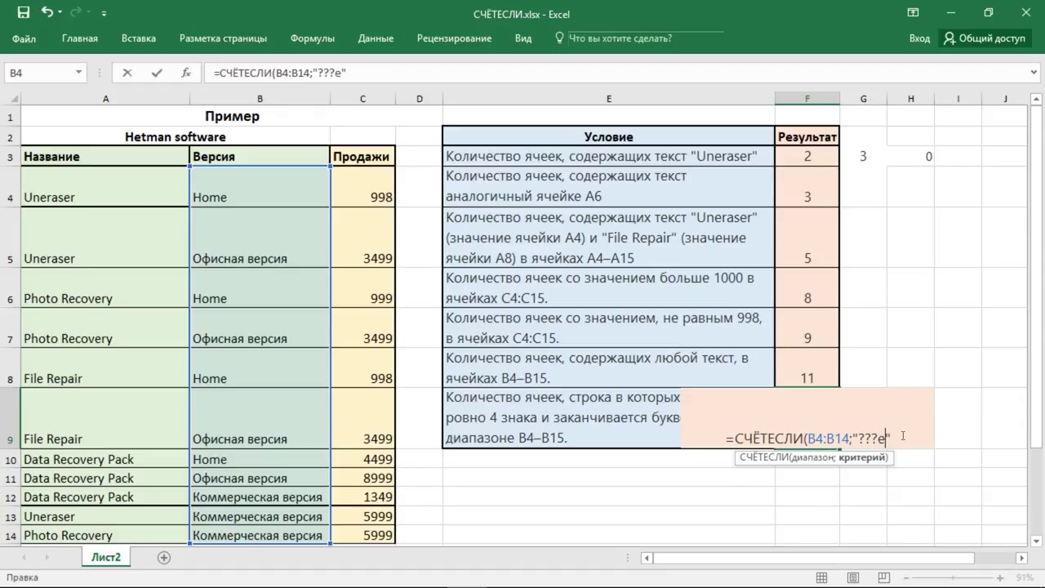
{"action": "left_click", "coordinate": [898, 437]}
{"action": "key", "text": "Return"}
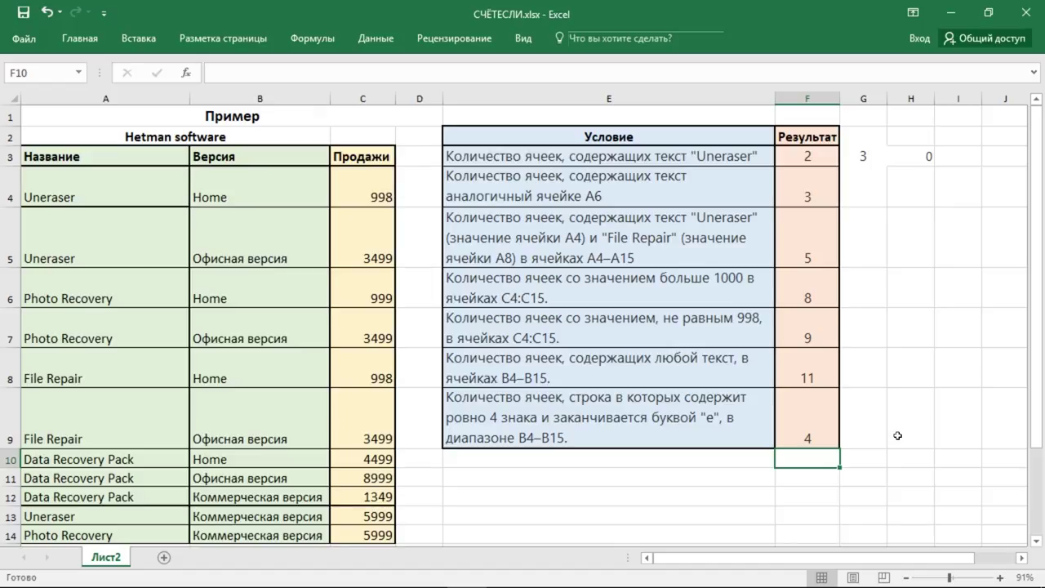
- Review the F9 formula and H3's criterion string without changing them, then select F3
{"action": "left_click", "coordinate": [823, 429]}
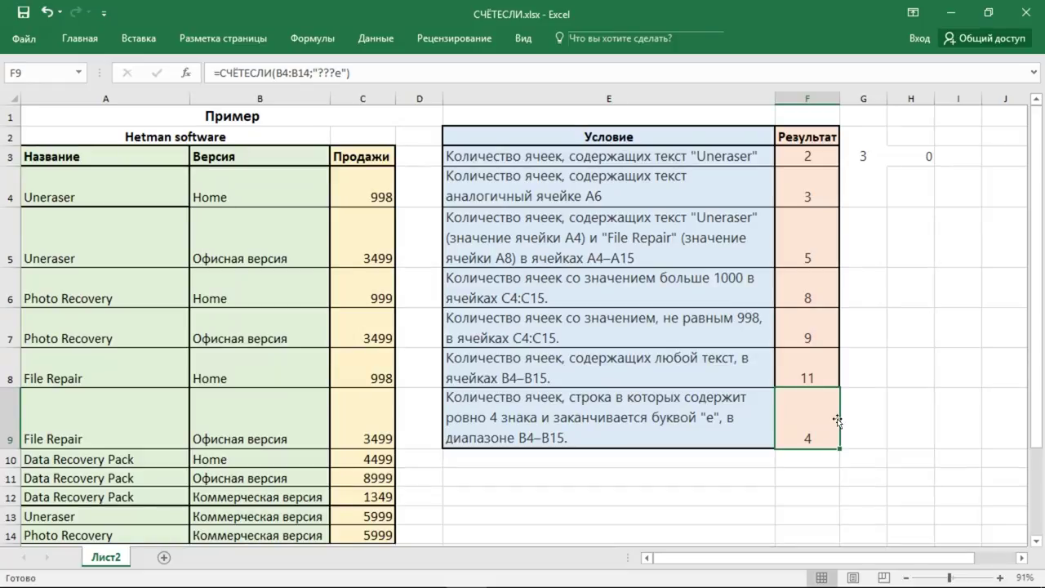
{"action": "left_click", "coordinate": [928, 156]}
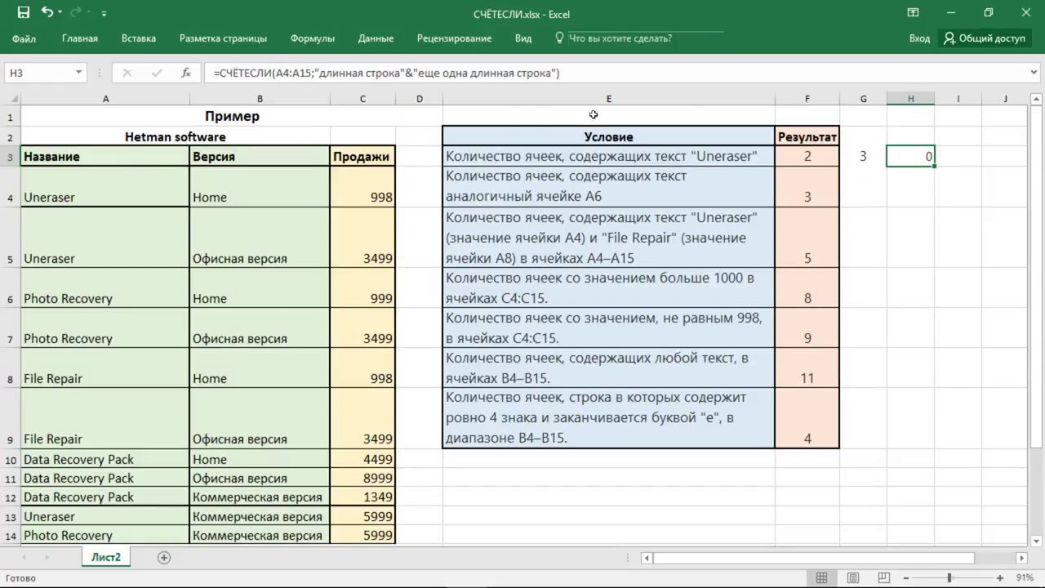
{"action": "left_click", "coordinate": [401, 78]}
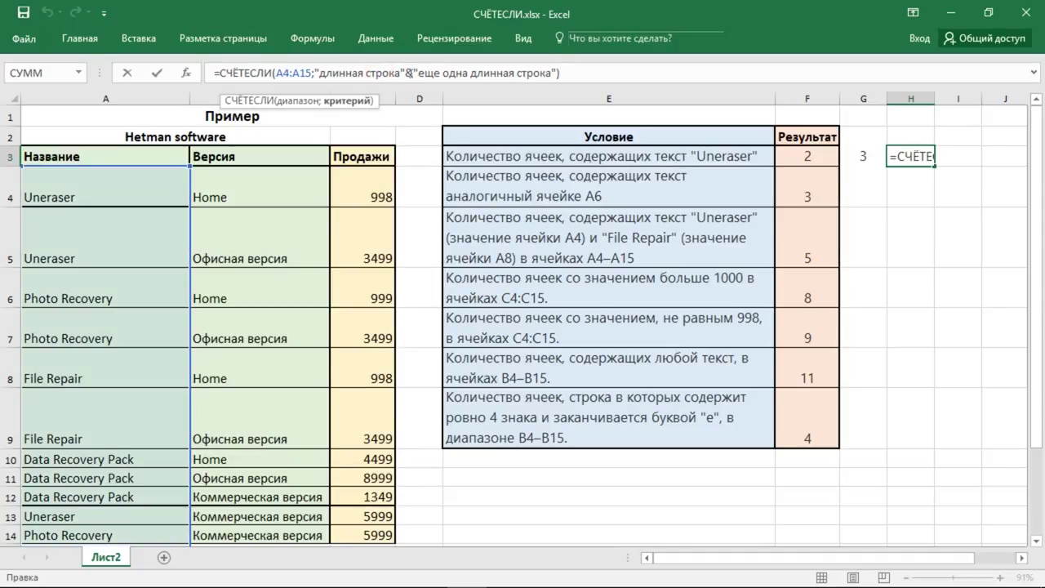
{"action": "left_click", "coordinate": [470, 73]}
{"action": "key", "text": "ctrl+Return"}
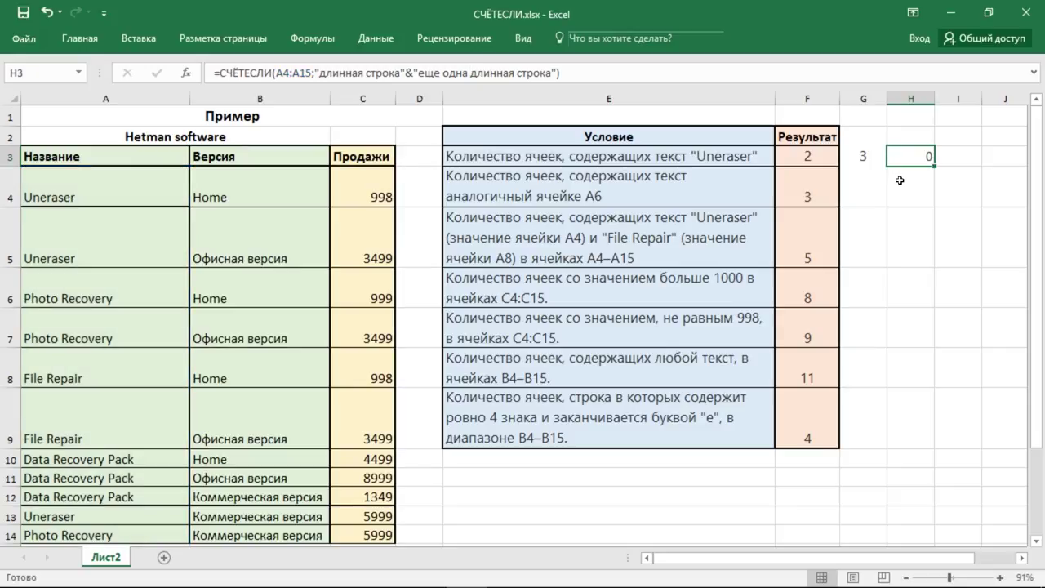
{"action": "left_click", "coordinate": [831, 157]}
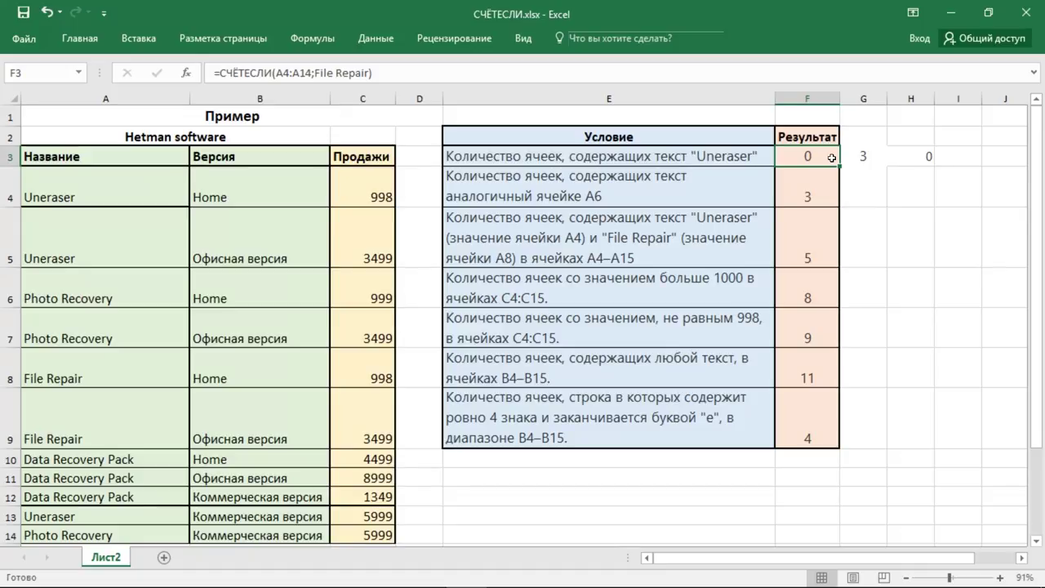
- Put quotes around File Repair in F3's formula: =СЧЁТЕСЛИ(A4:A14;"File Repair")
{"action": "left_click", "coordinate": [315, 72]}
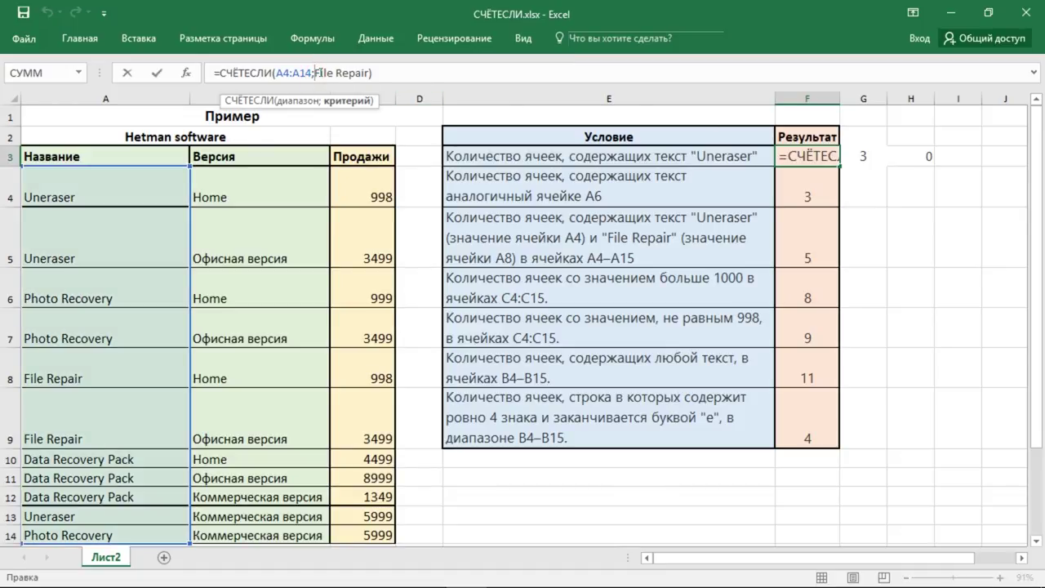
{"action": "type", "text": "@"}
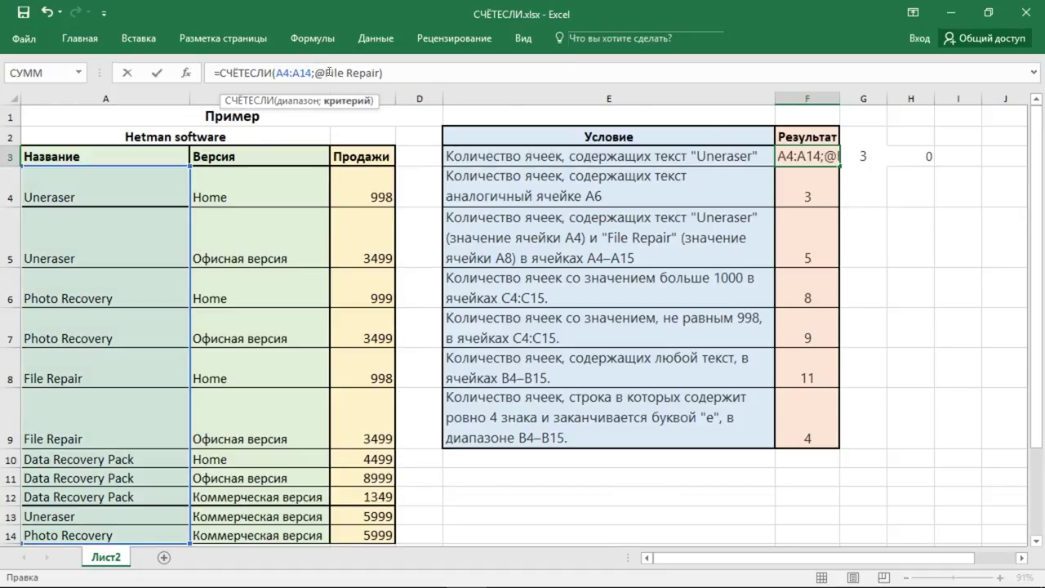
{"action": "key", "text": "BackSpace"}
{"action": "type", "text": "\""}
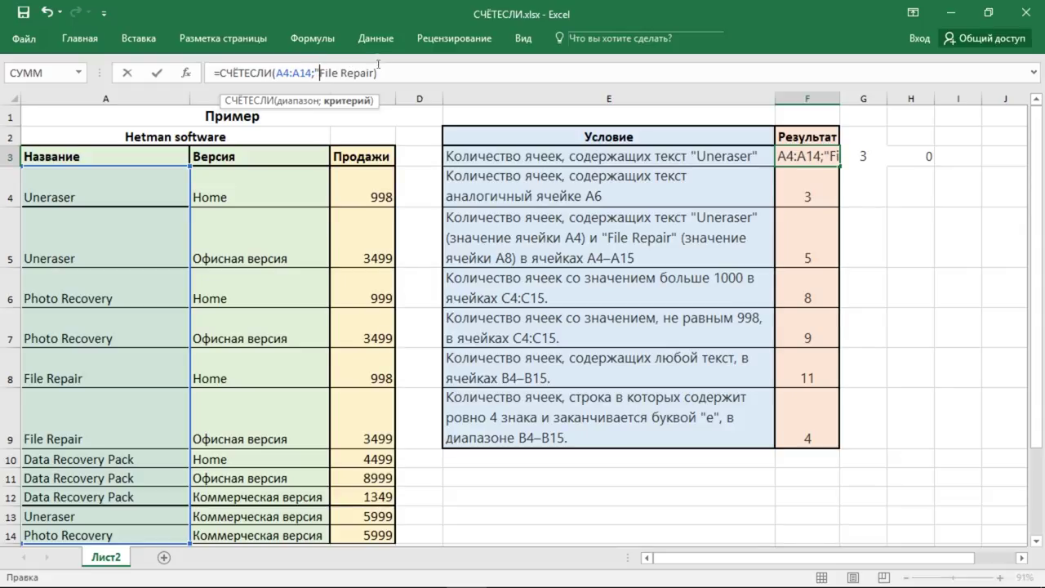
{"action": "left_click", "coordinate": [376, 72]}
{"action": "type", "text": "\""}
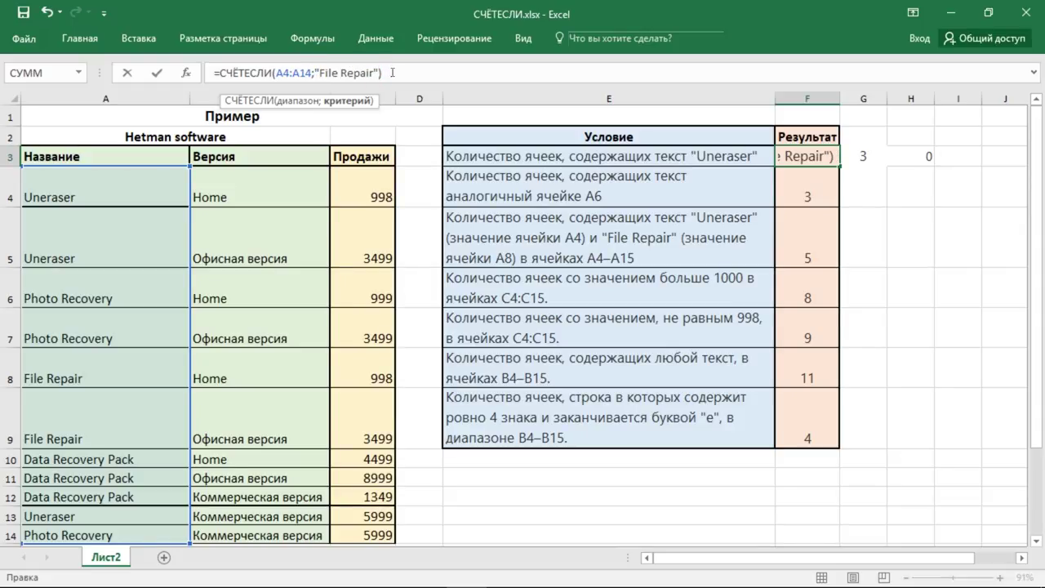
{"action": "key", "text": "Return"}
{"action": "left_click", "coordinate": [830, 154]}
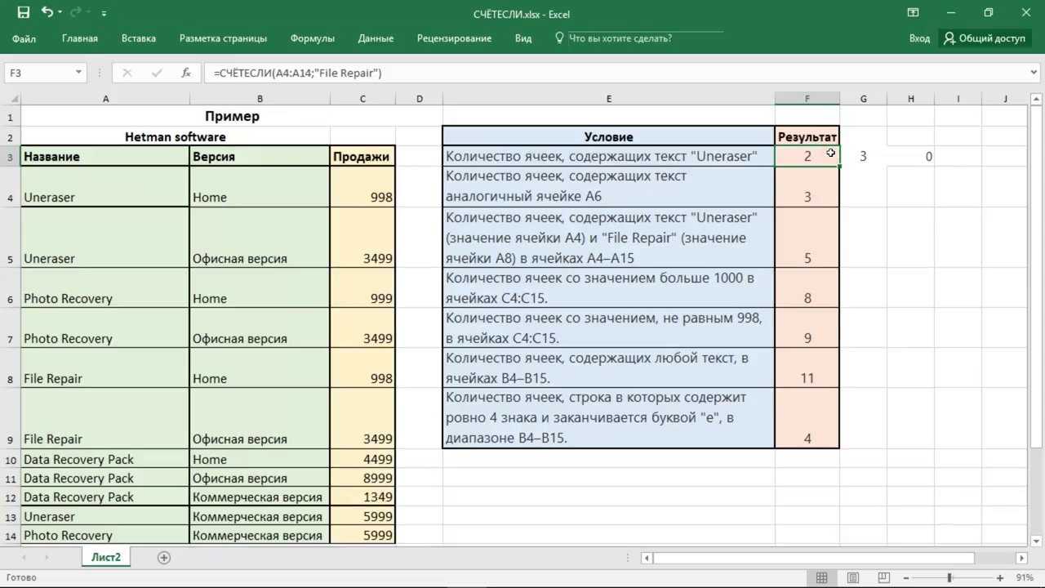